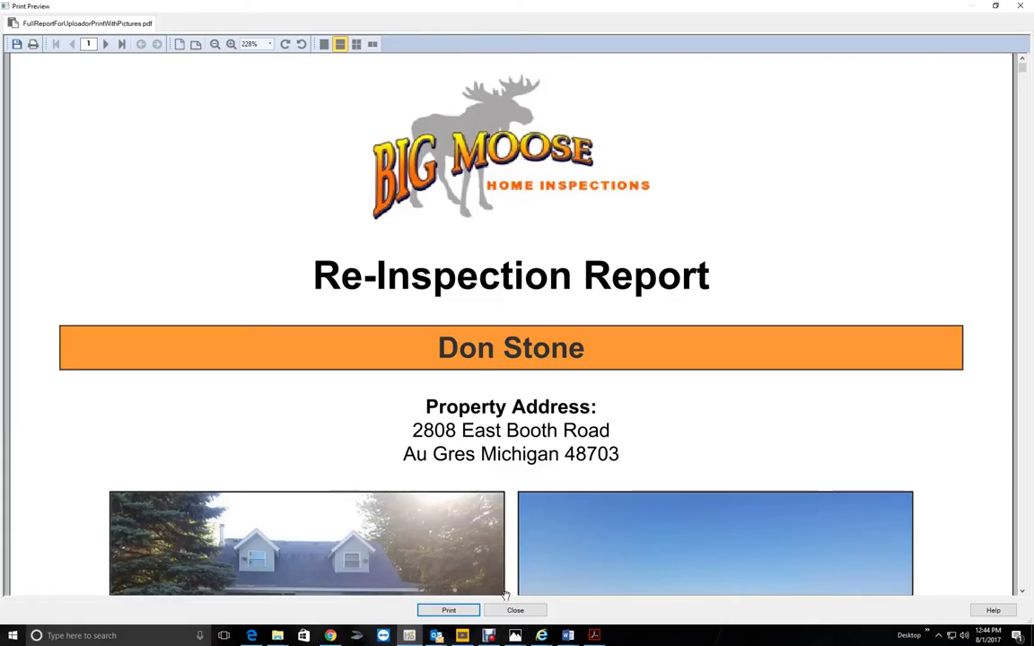
Close the re-inspection report preview to return to the Septic Inspection section.
click(515, 611)
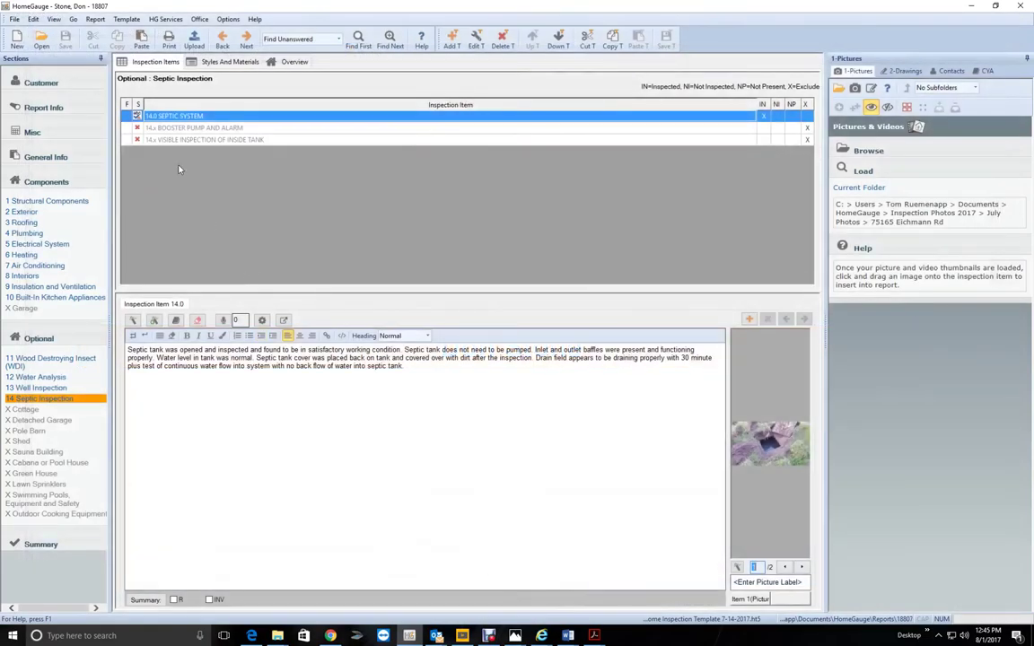
Switch the Full Report For Upload cover page to 'Cover - Home Inspection Report' and regenerate the preview.
click(168, 39)
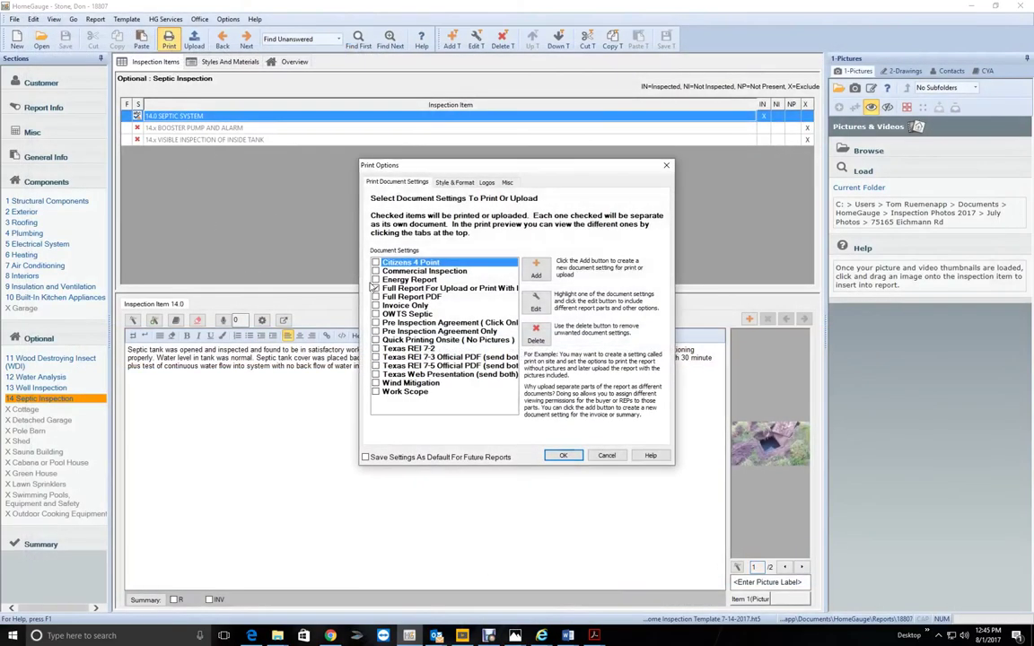
click(535, 313)
click(640, 257)
scroll(505, 352, down, 5)
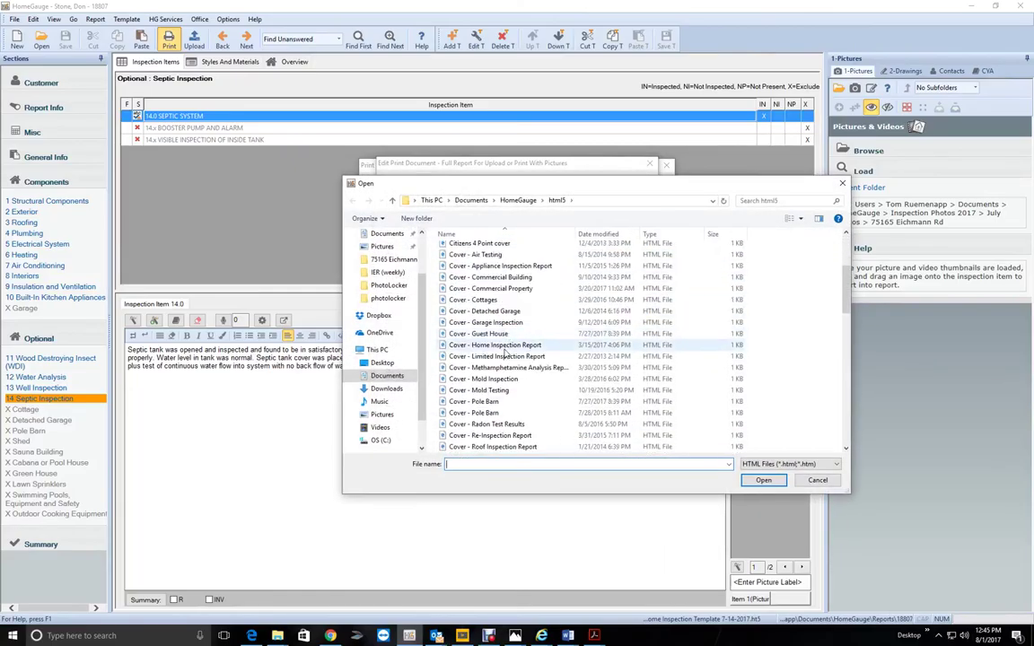
click(496, 345)
click(763, 481)
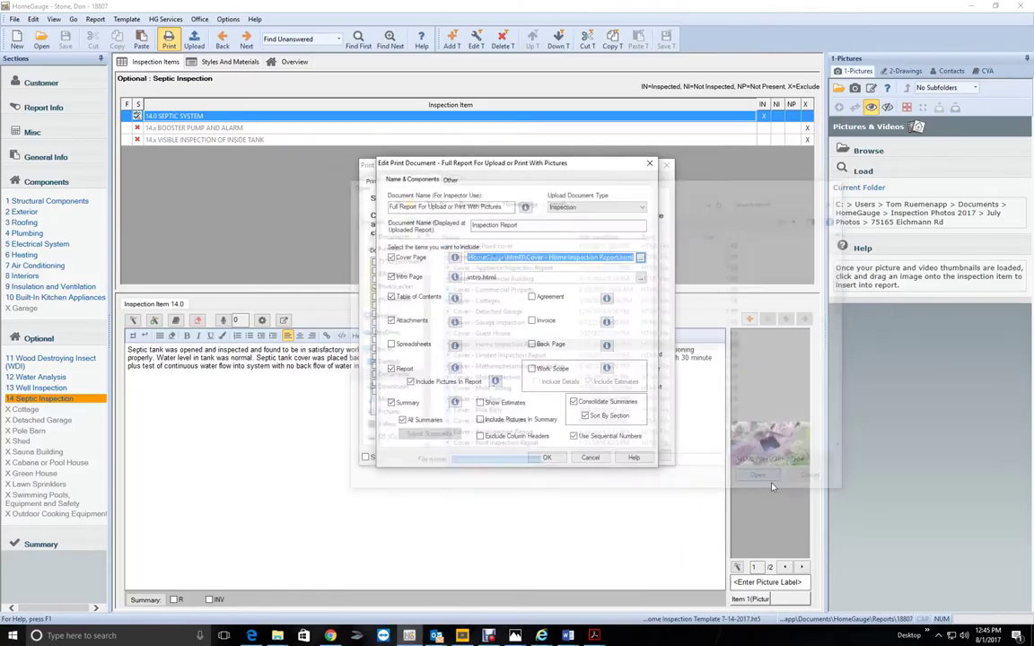
click(547, 457)
click(566, 458)
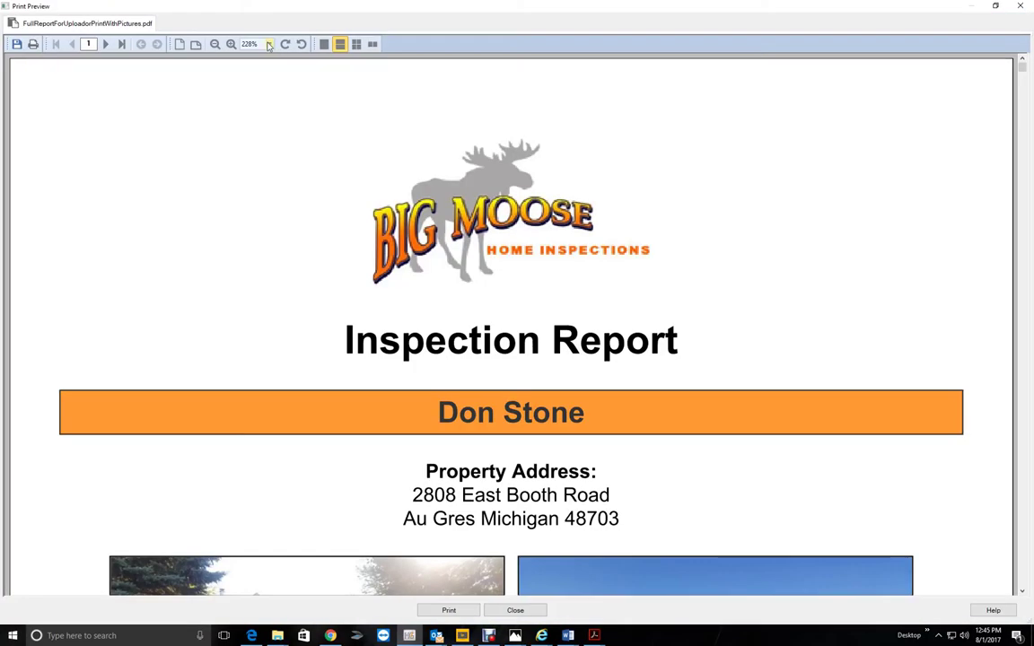
Zoom the preview to 50% and page through the whole 34-page report.
click(270, 44)
click(249, 57)
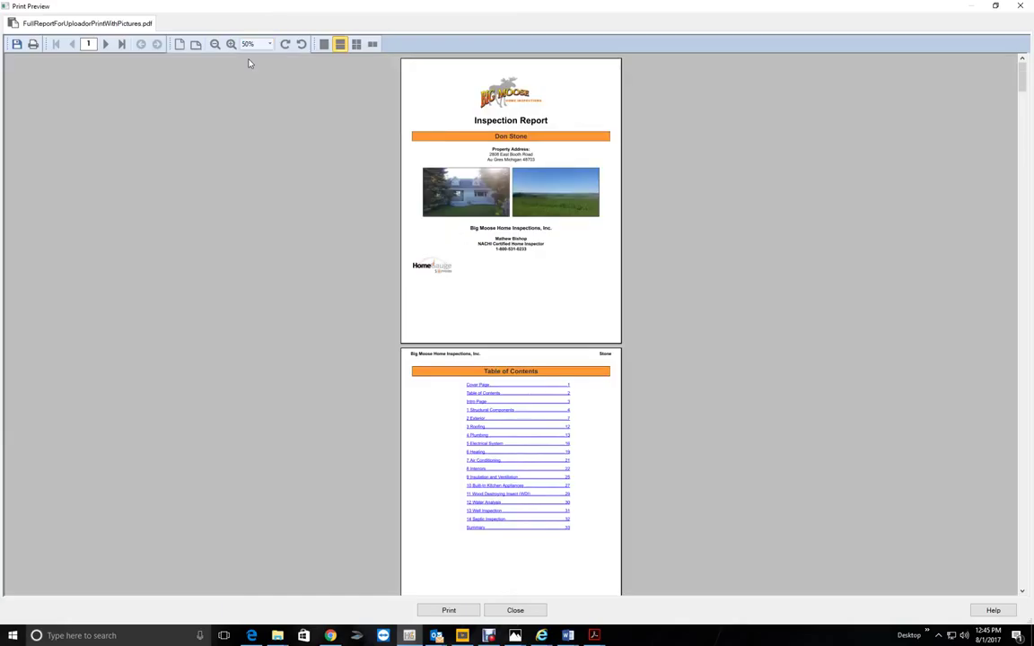
click(106, 45)
click(106, 45)
click(106, 45)
click(106, 45)
click(106, 45)
click(106, 45)
click(106, 45)
click(106, 45)
click(106, 45)
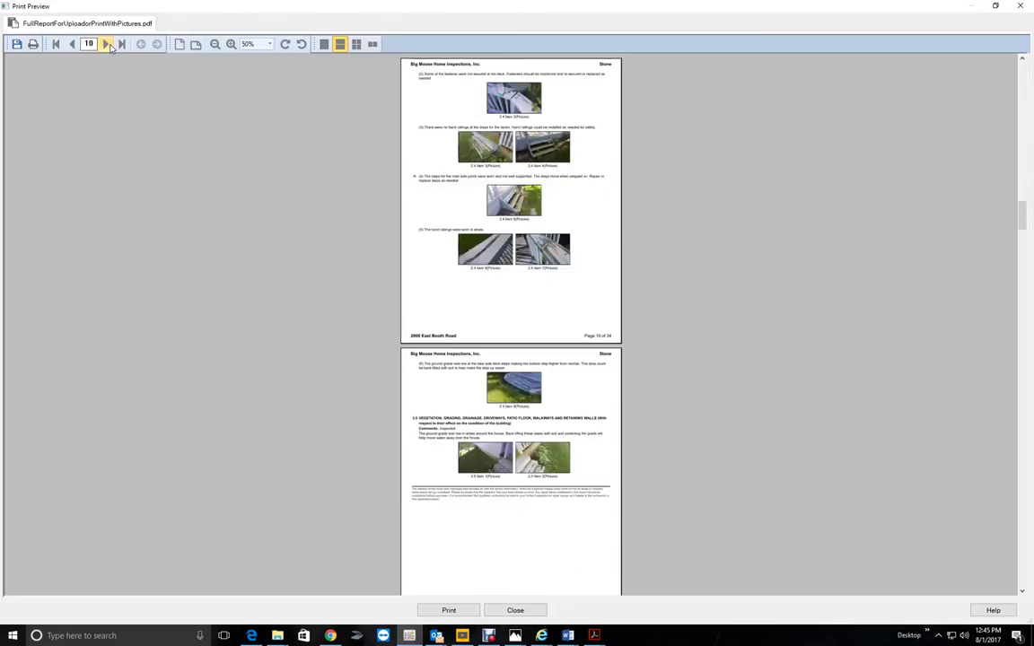
click(106, 44)
click(106, 45)
click(106, 45)
click(106, 45)
click(106, 45)
click(106, 45)
click(106, 45)
click(106, 45)
click(105, 45)
click(106, 45)
click(106, 45)
click(106, 45)
click(106, 45)
click(106, 45)
click(106, 44)
click(106, 45)
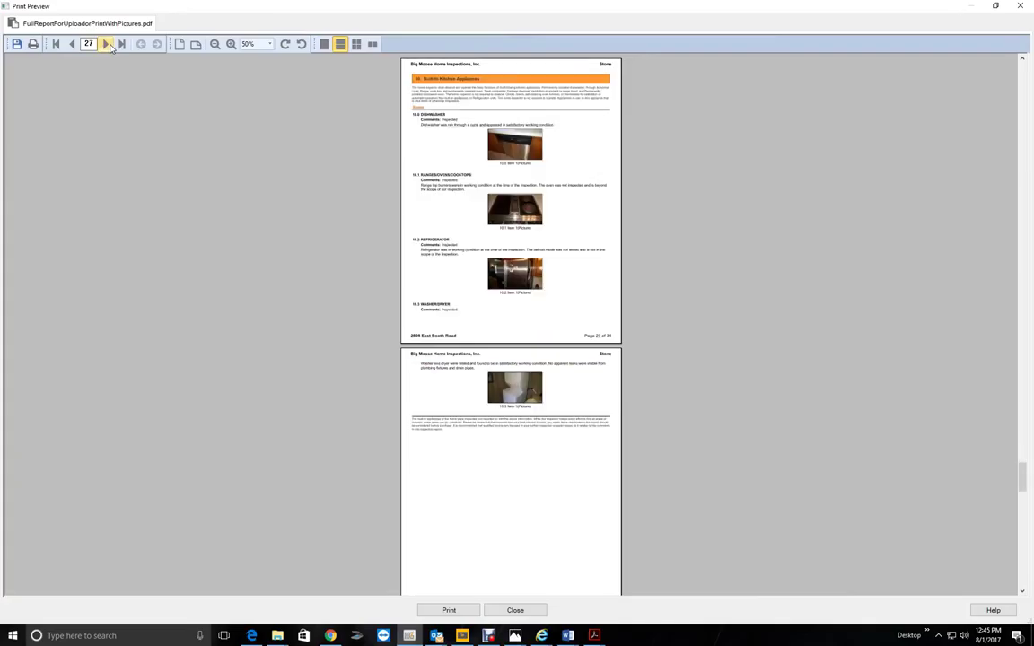
click(106, 45)
click(106, 45)
click(106, 45)
click(106, 45)
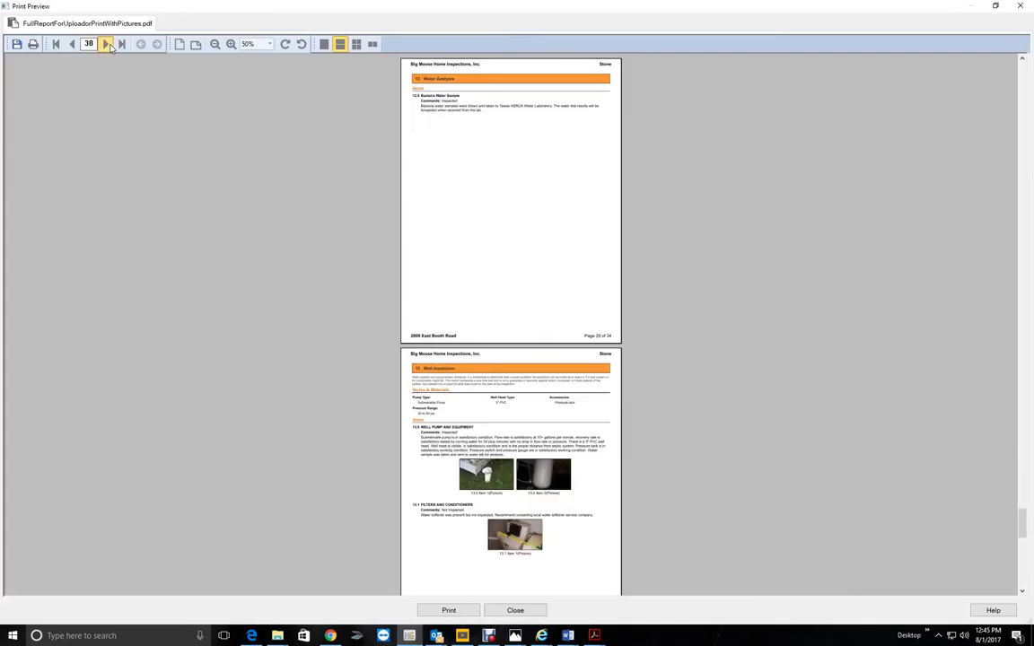
click(106, 45)
click(106, 45)
click(106, 45)
click(106, 45)
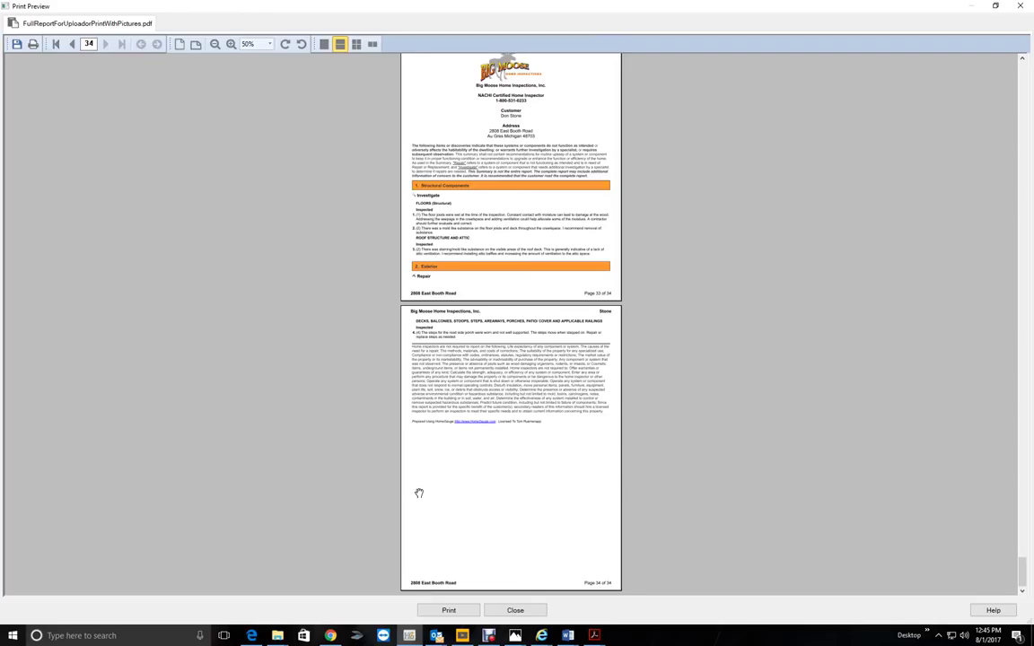
Zoom to 75% and close the preview and print settings without printing, then open Report Info.
click(269, 44)
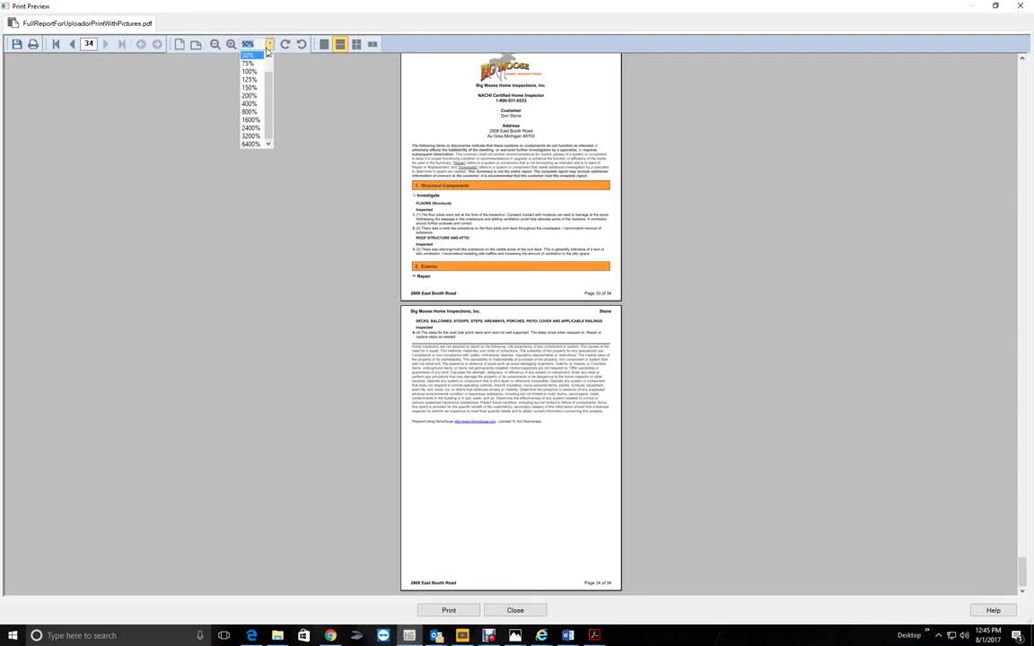
click(250, 65)
scroll(643, 293, up, 1)
scroll(643, 294, up, 1)
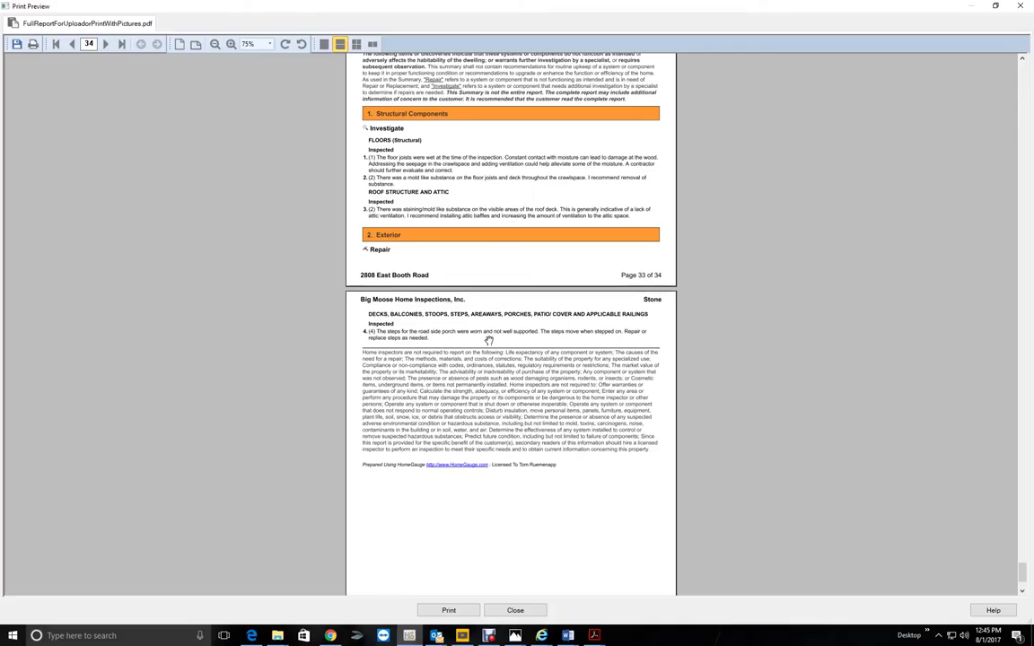
click(527, 614)
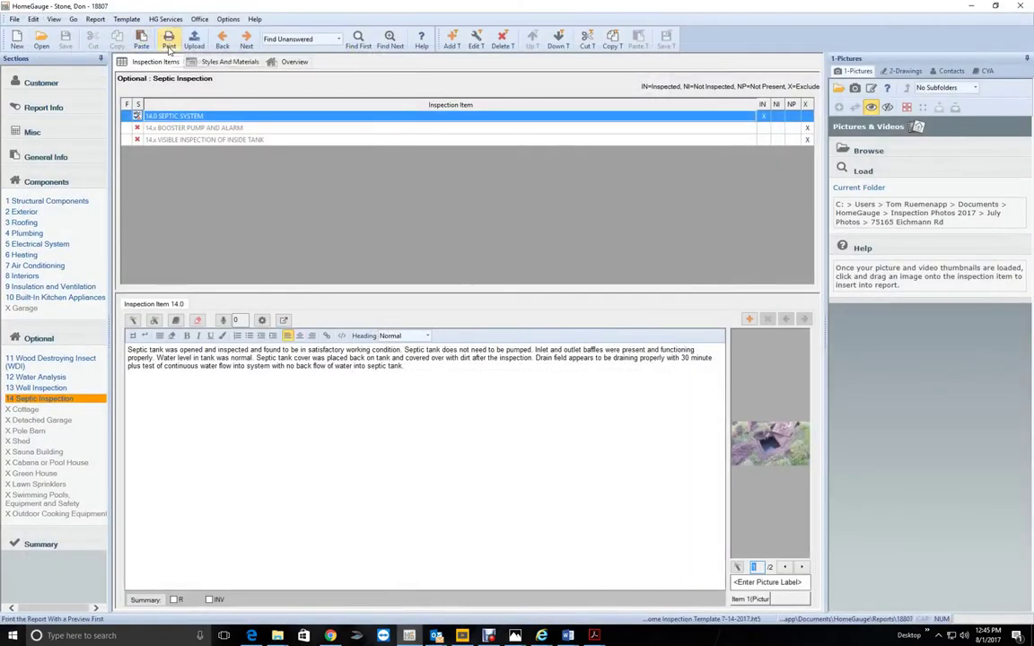
click(168, 45)
click(606, 456)
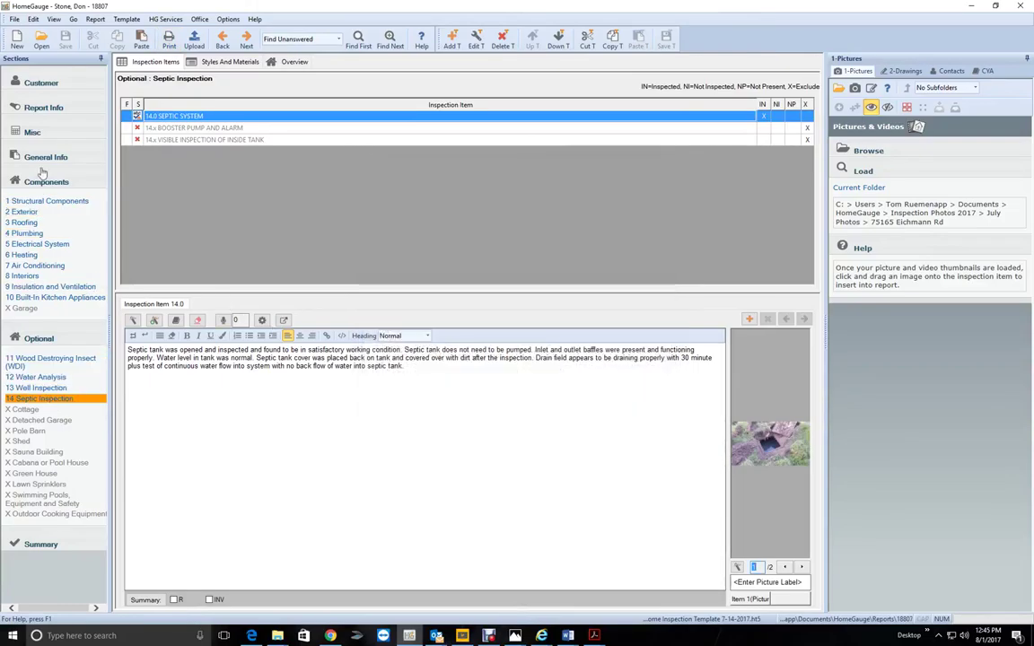
click(50, 106)
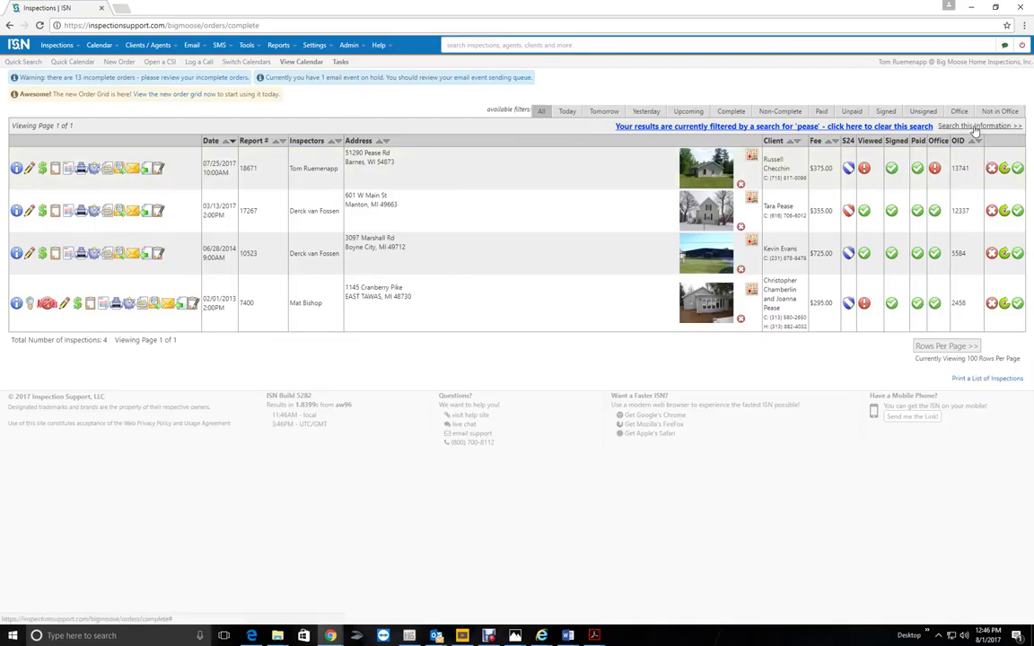
Filter the ISN inspection list to report 18807 and start completing that inspection.
click(976, 128)
text(18807)
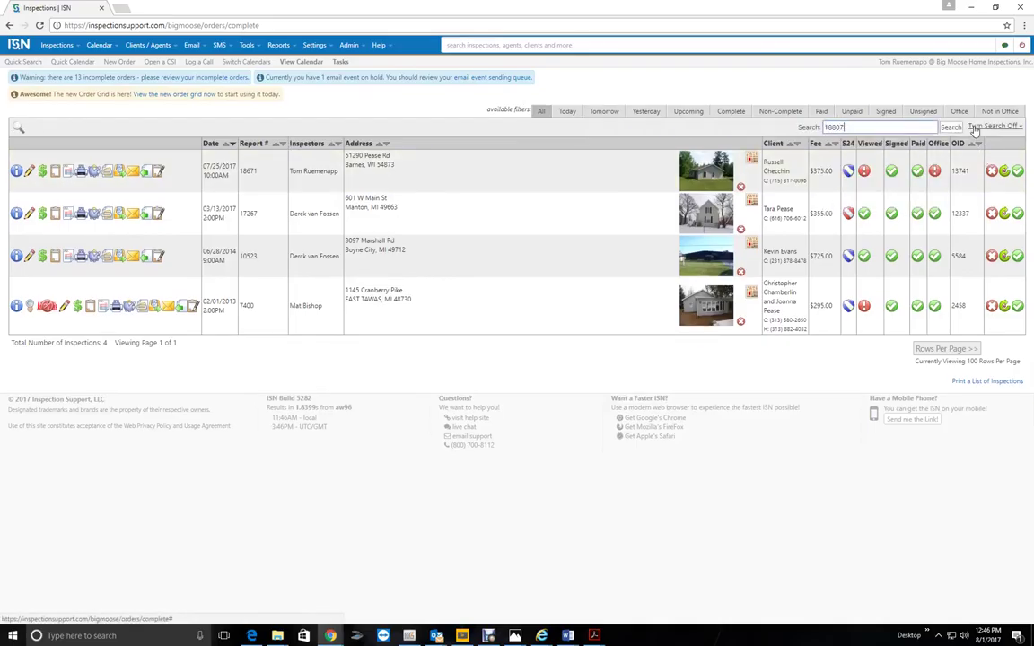
key(Return)
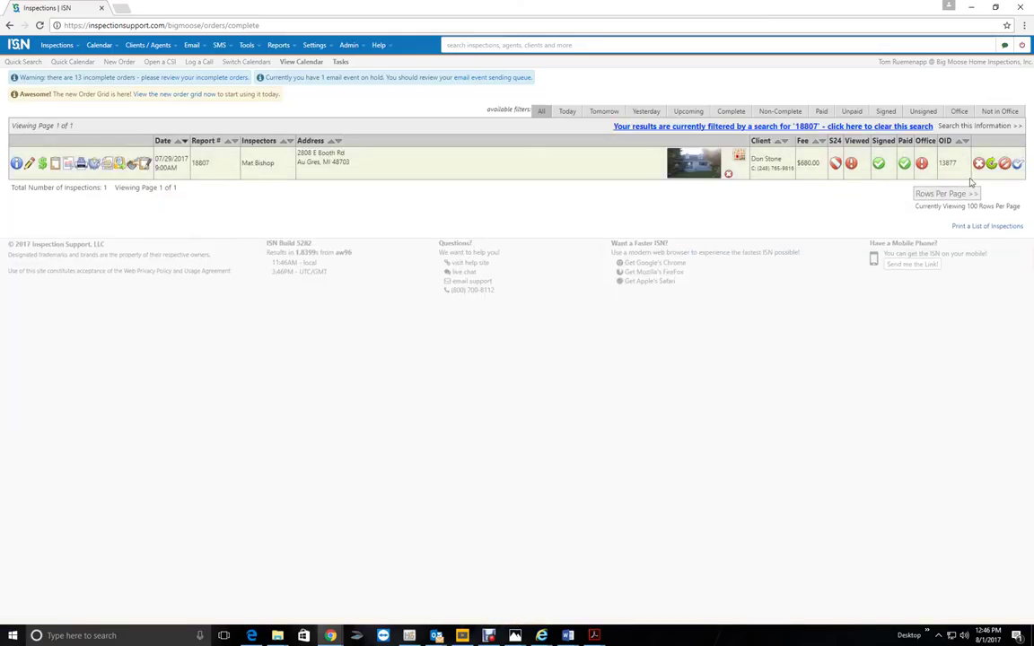
click(1019, 166)
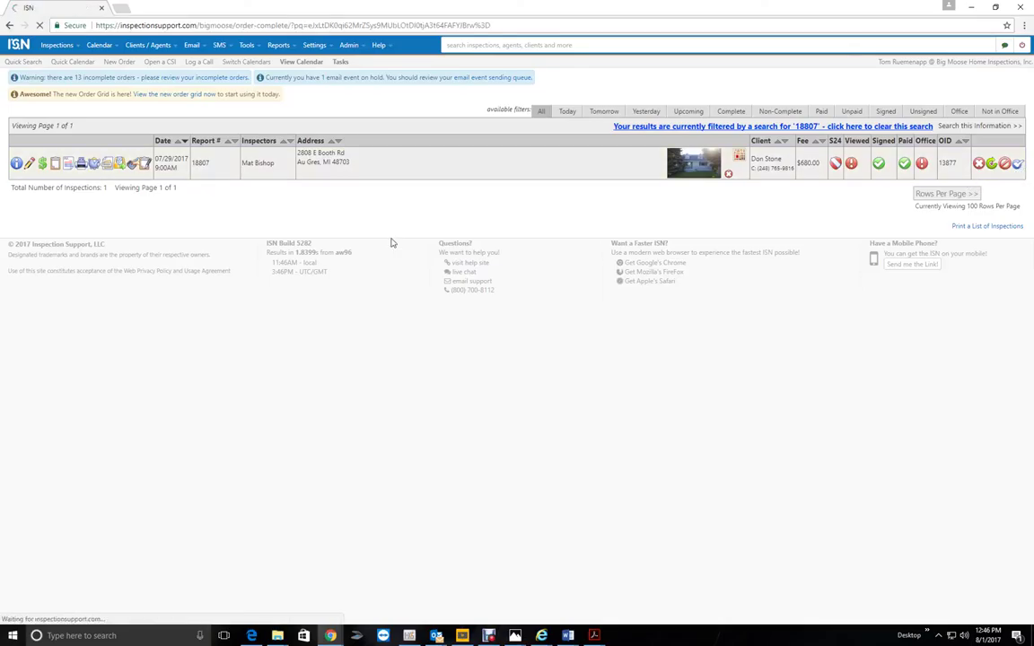
Upload FullReportForUploadorPrintWithPictures.pdf from Documents > HomeGauge > Reports to the order.
click(193, 288)
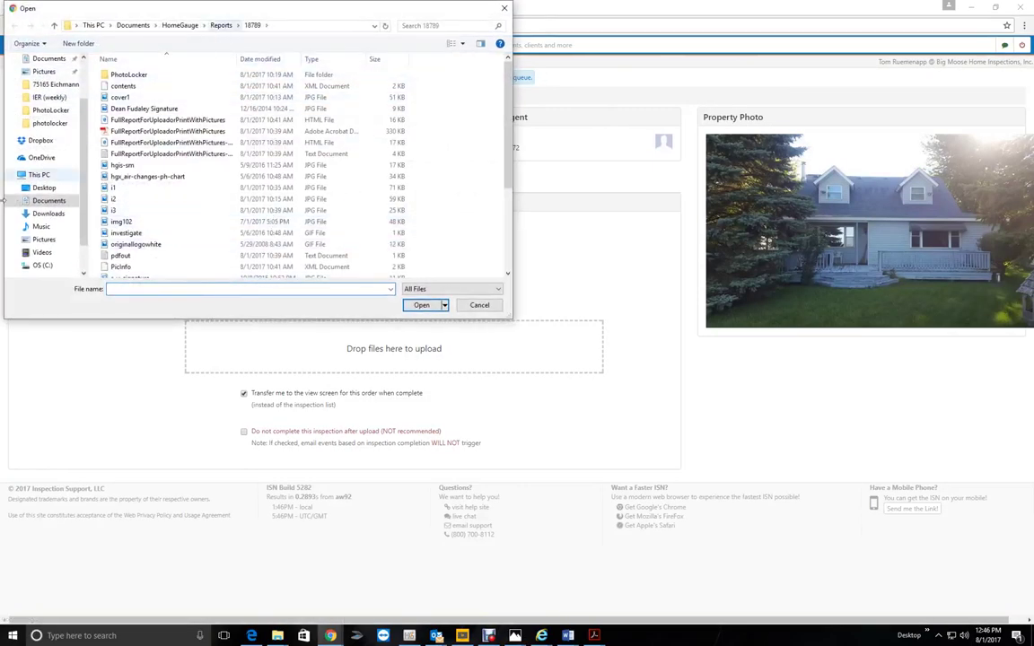
click(50, 201)
scroll(143, 256, down, 3)
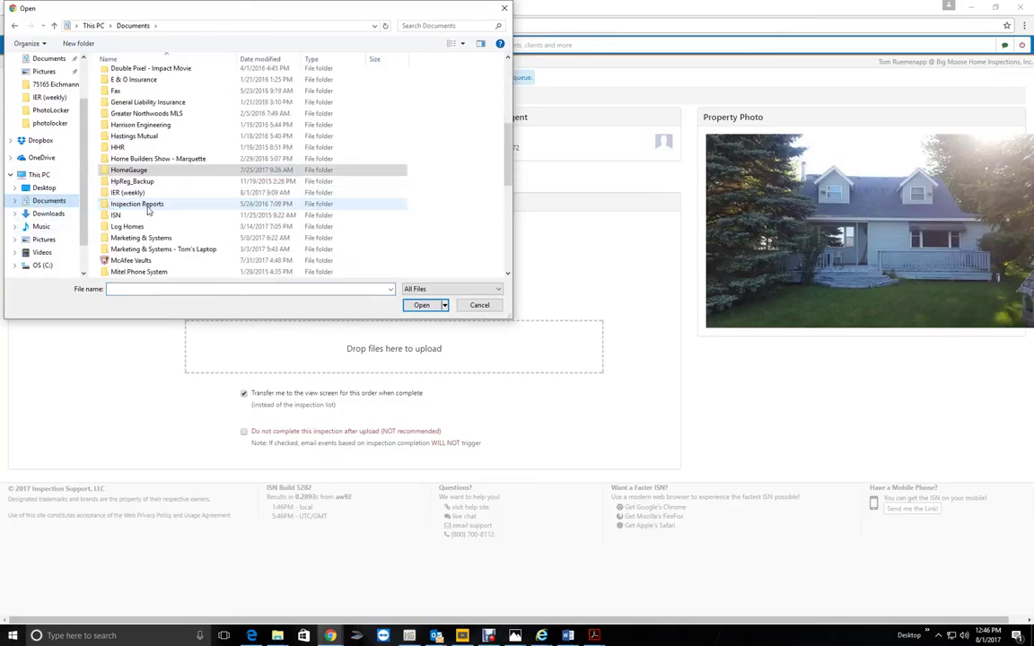
double_click(134, 169)
scroll(138, 203, down, 1)
double_click(139, 204)
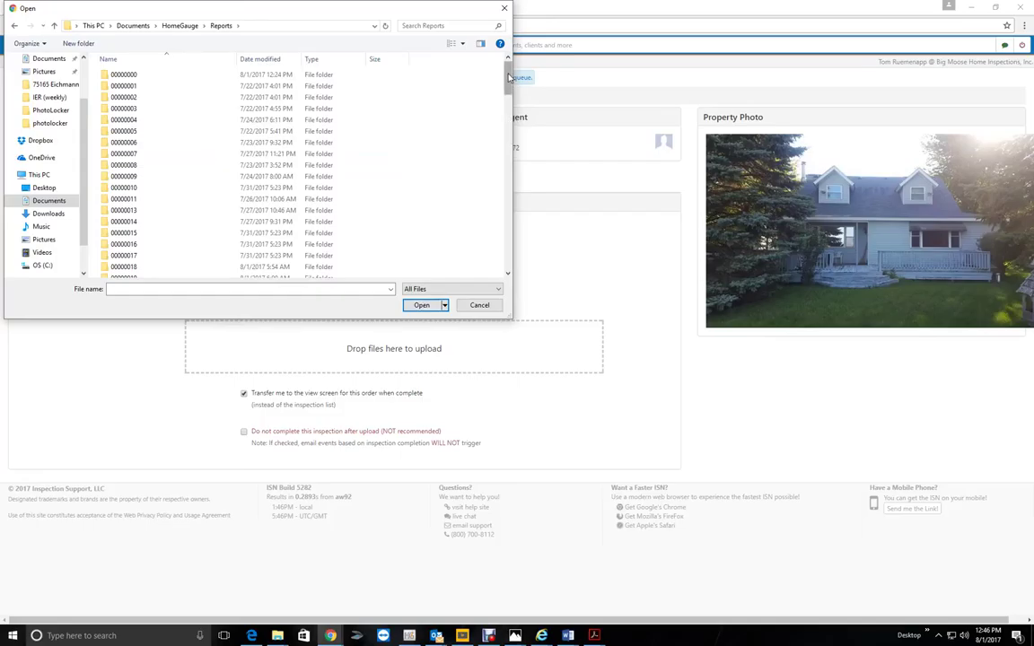
drag(506, 77, 492, 263)
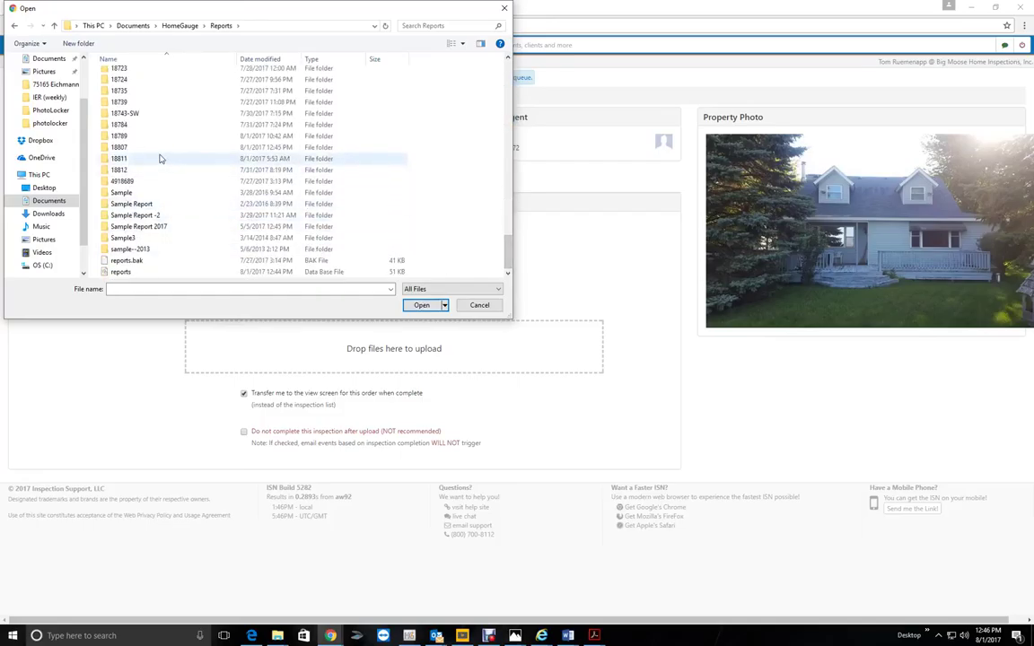
click(167, 150)
double_click(167, 154)
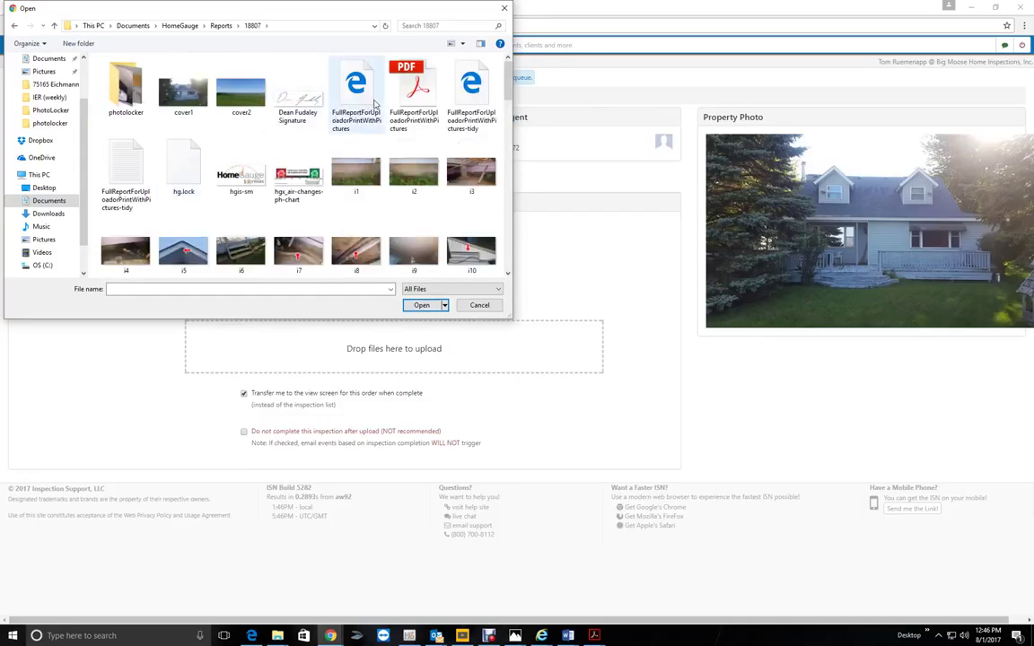
click(408, 105)
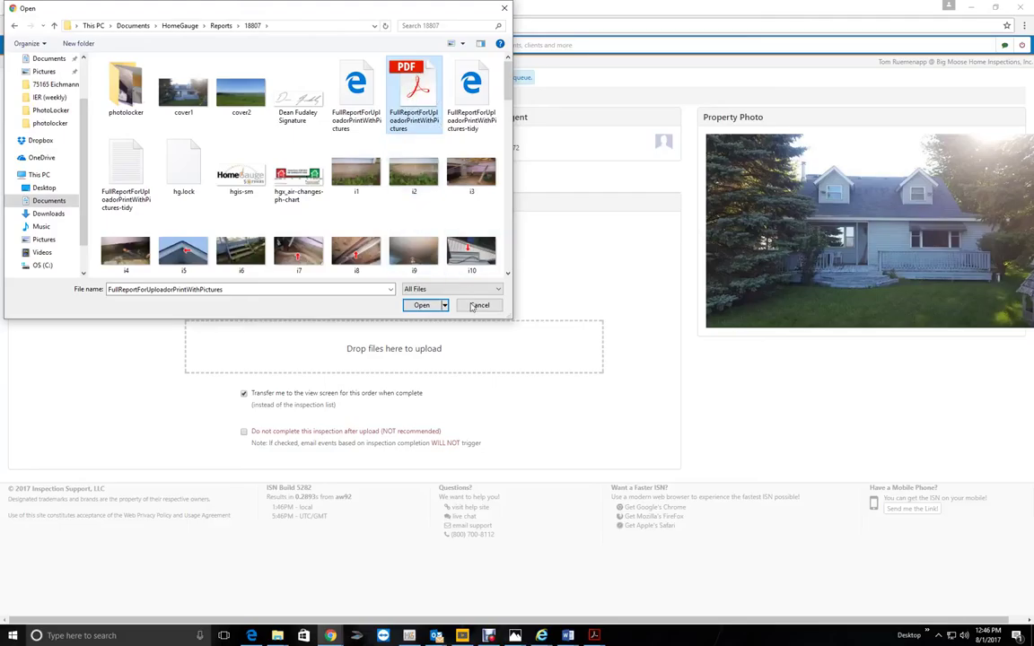
click(427, 305)
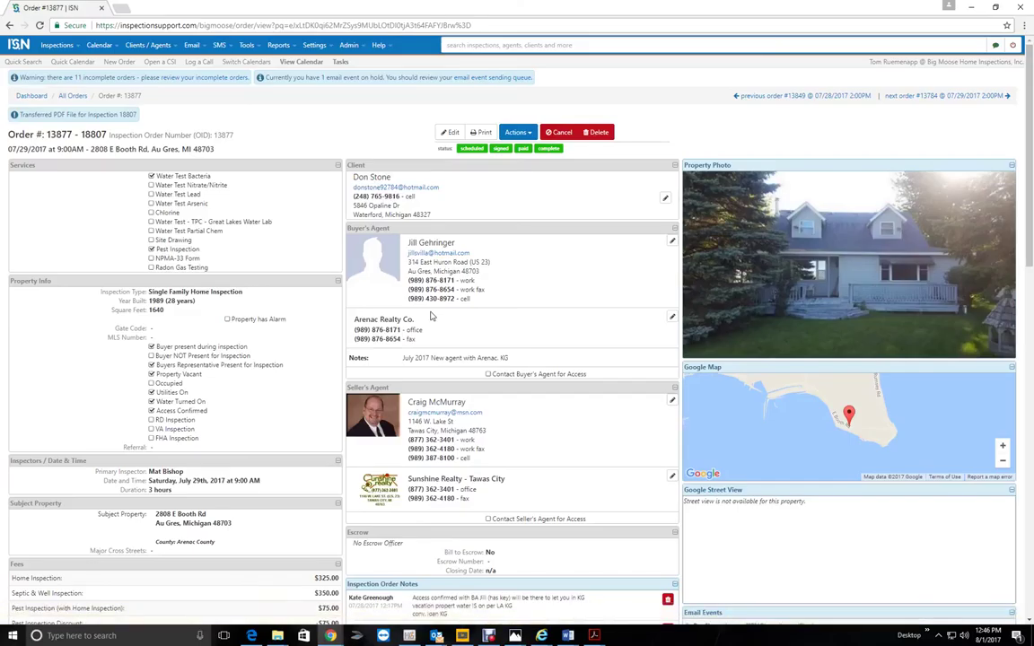
Return from the completed order page to the inspections list filtered to report 18807.
scroll(430, 316, down, 15)
scroll(430, 316, up, 15)
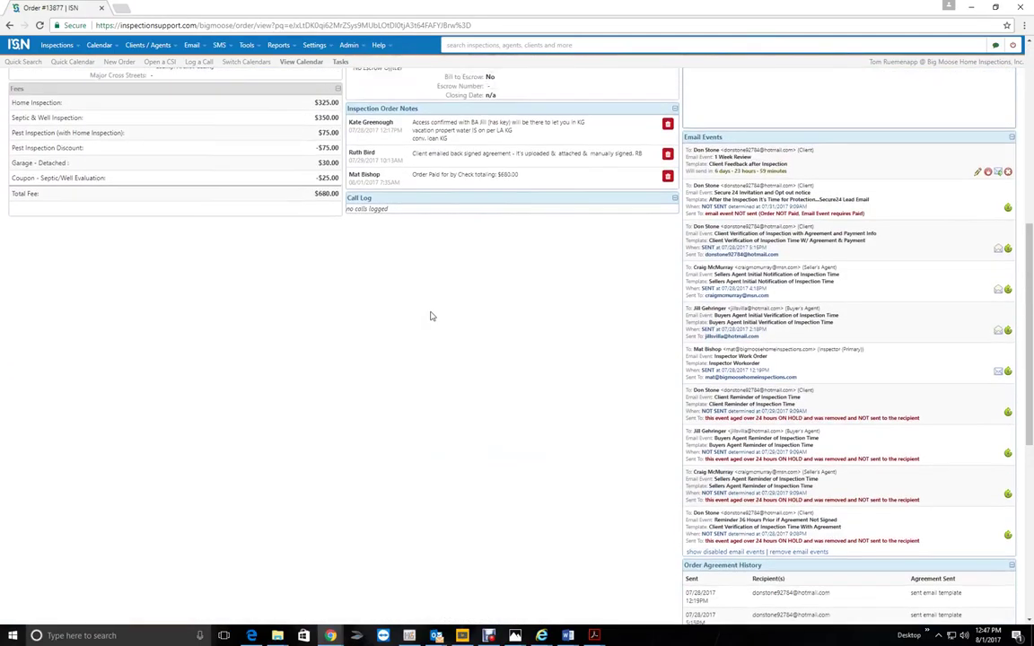
click(57, 66)
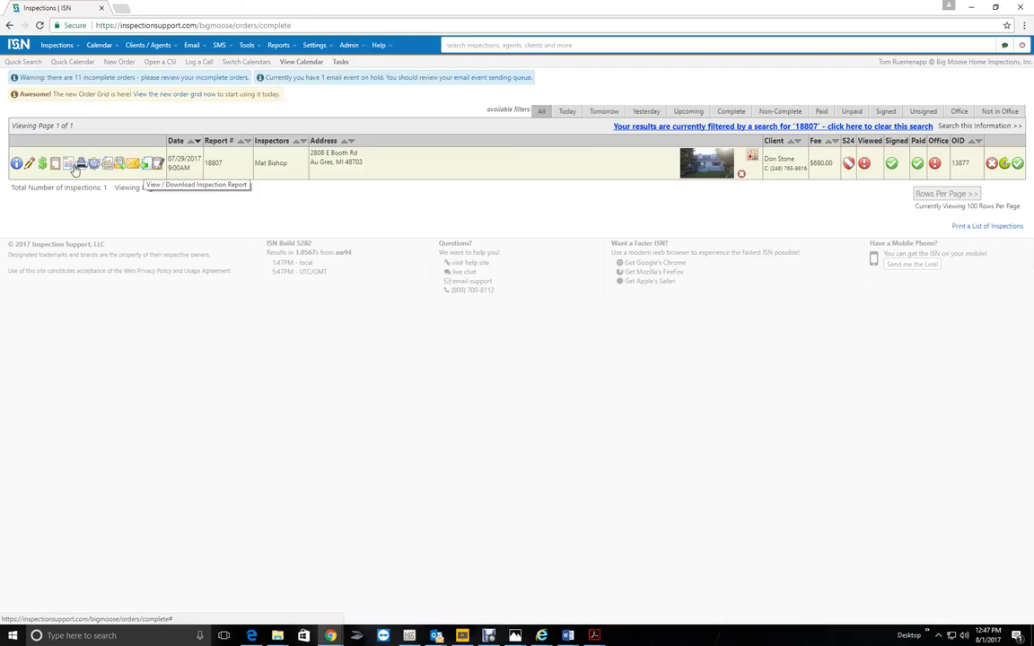
Set invoice 13877's payor address to Client and download it as a PDF.
click(65, 166)
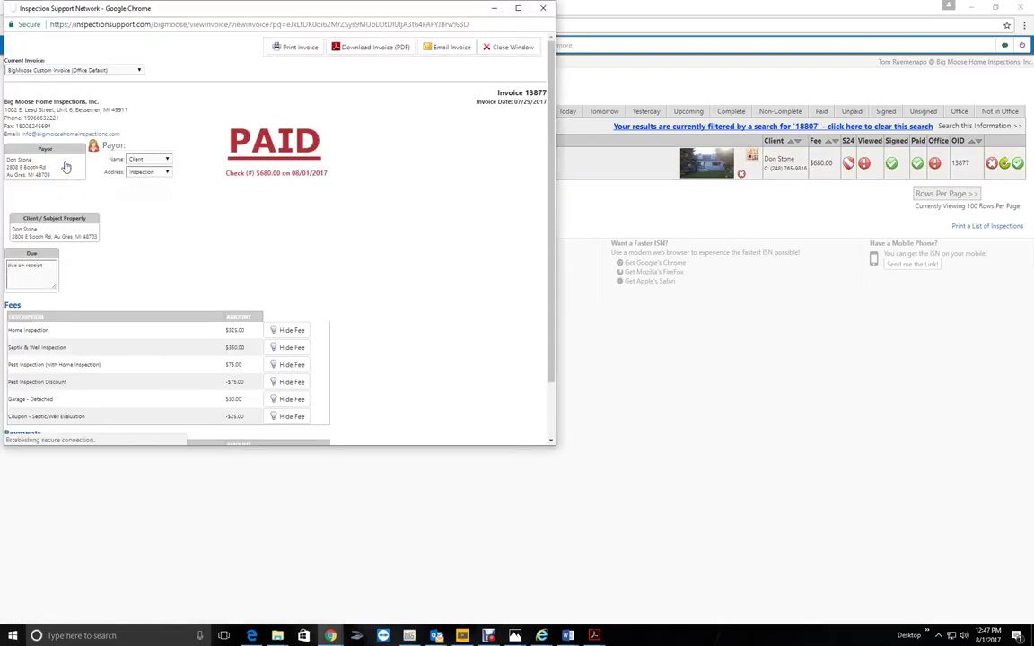
click(148, 261)
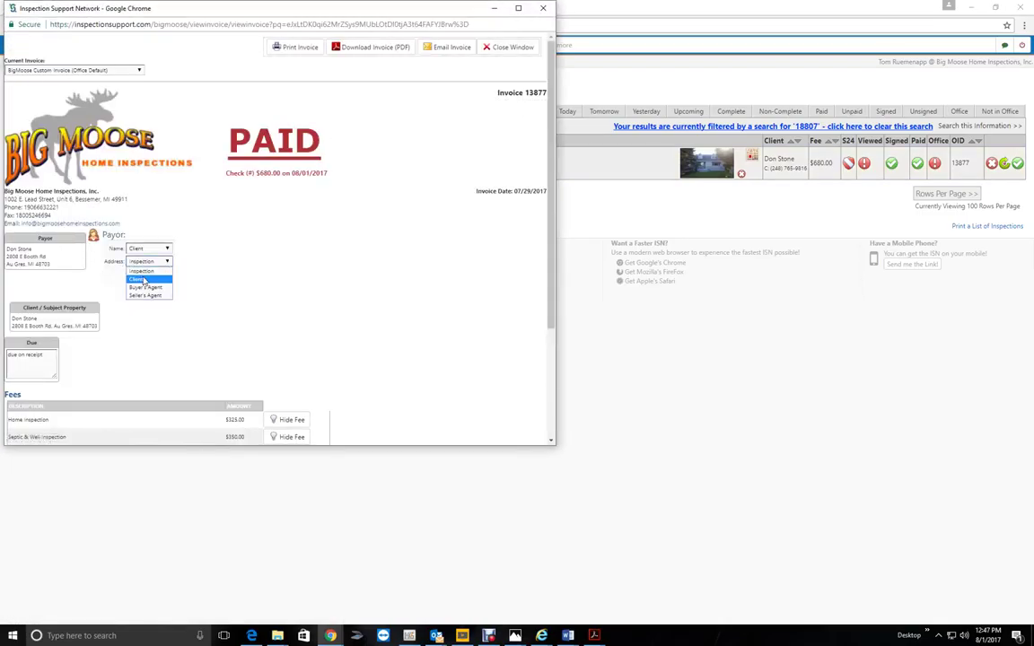
click(141, 280)
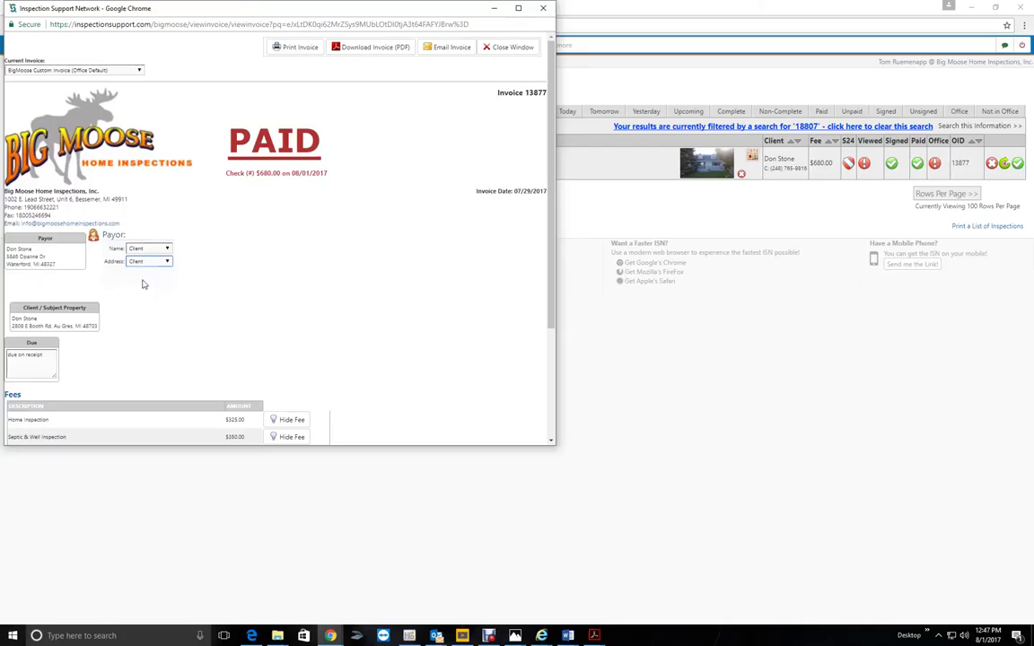
click(364, 52)
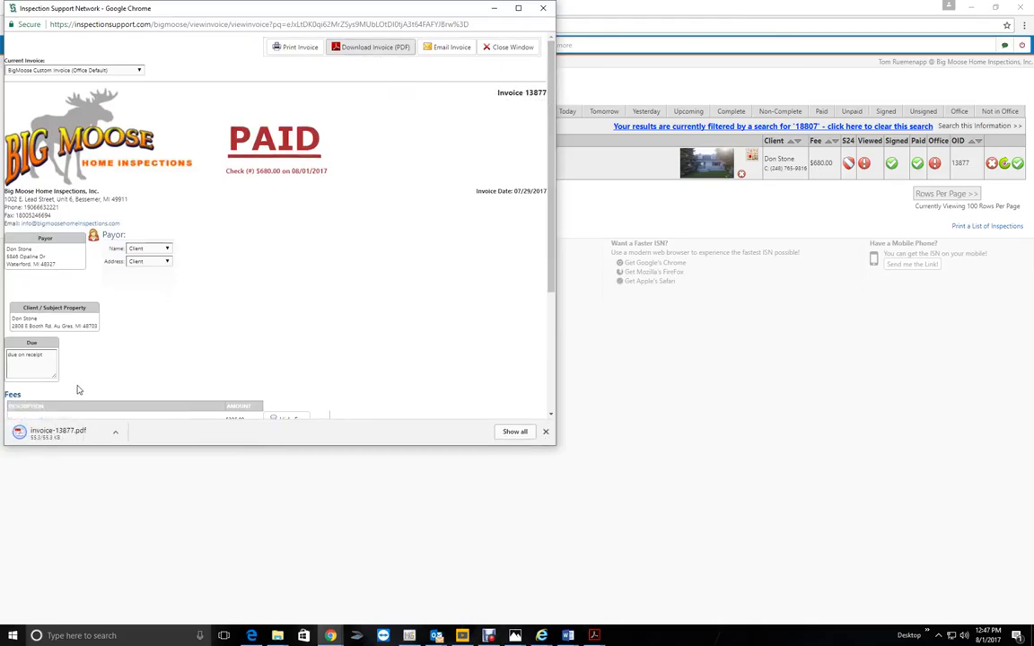
Attach invoice-13877.pdf from Downloads to order 13877 and make the signed agreement non-public.
click(507, 51)
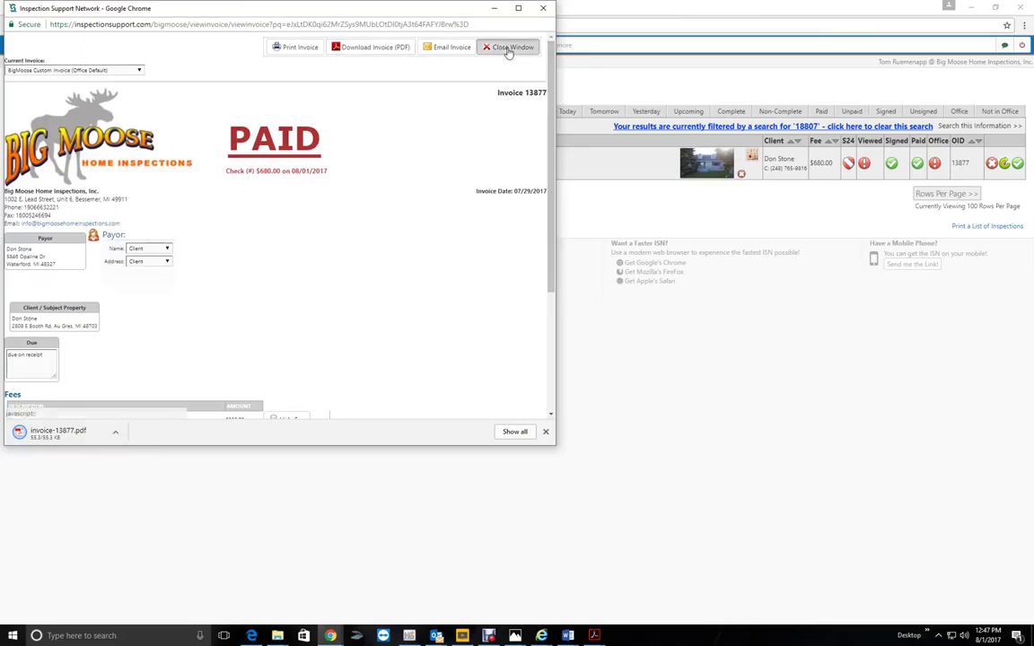
click(107, 167)
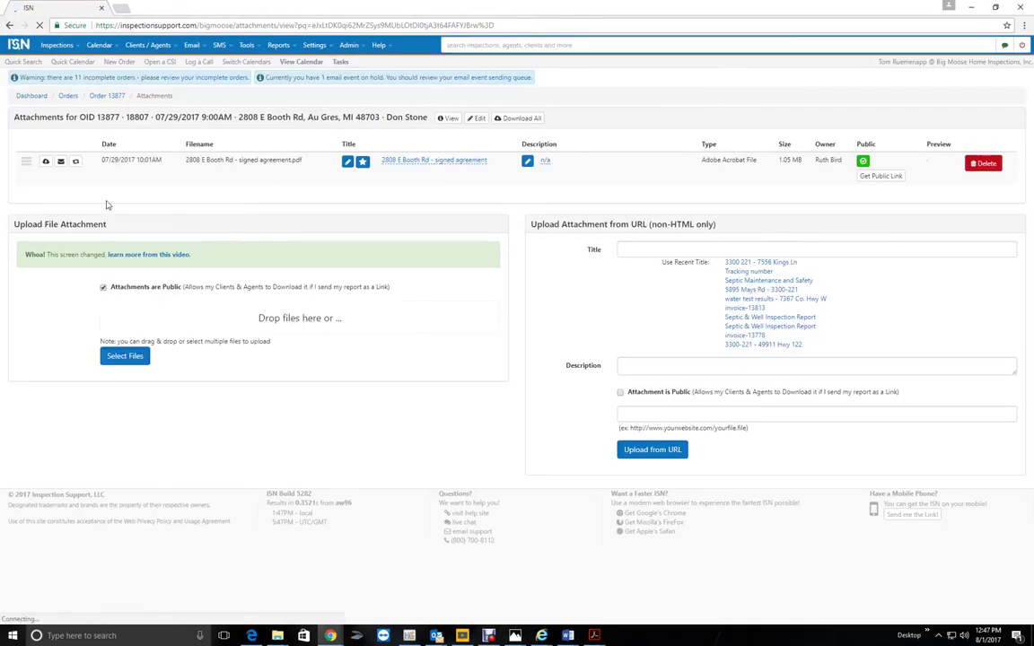
click(125, 401)
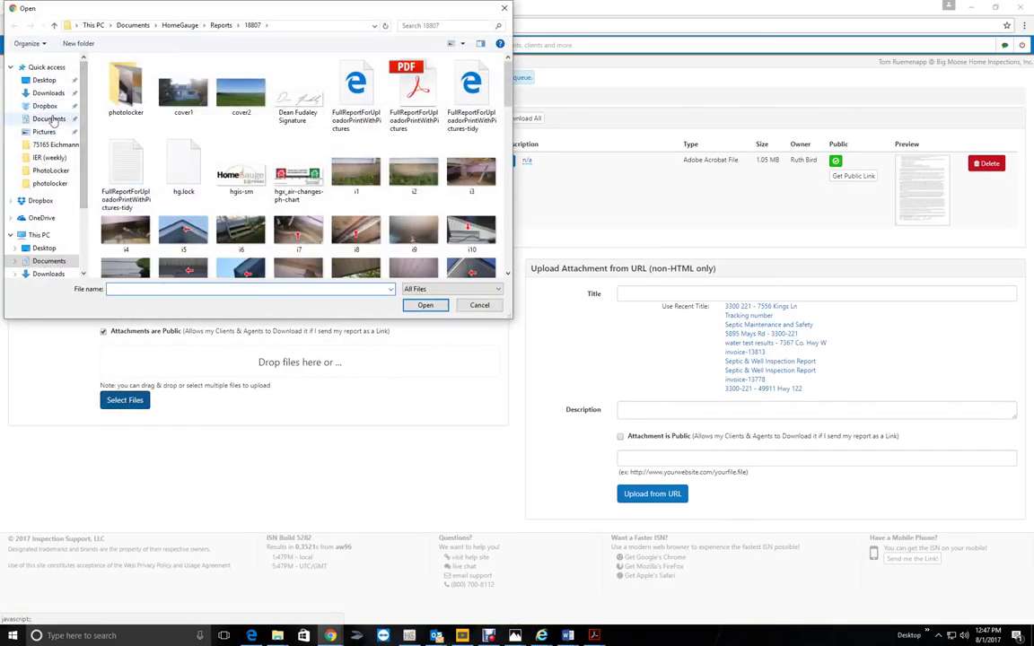
click(49, 93)
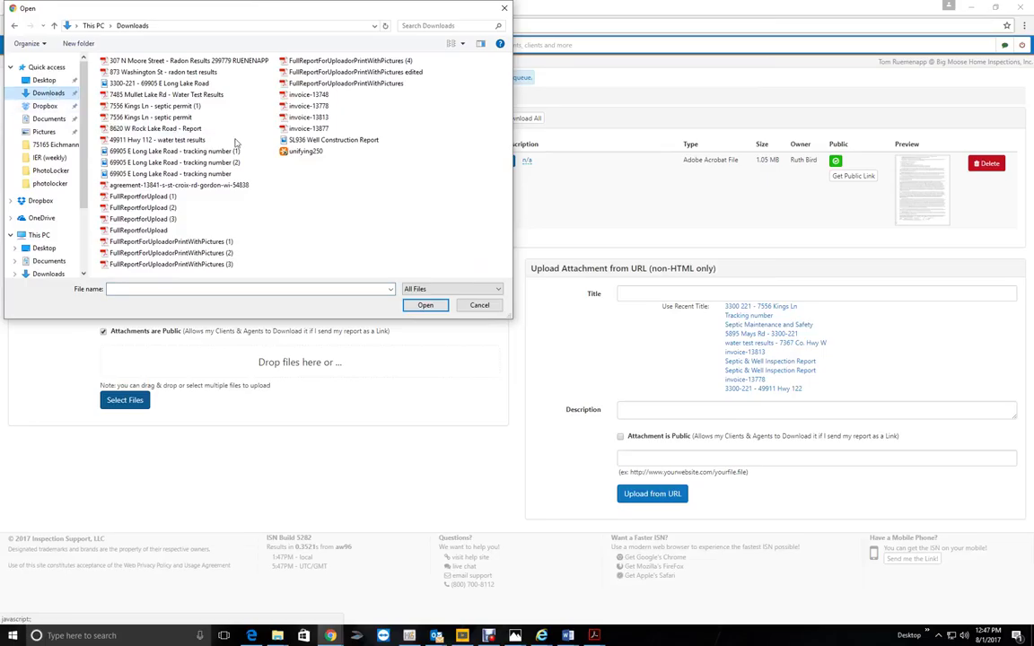
click(315, 132)
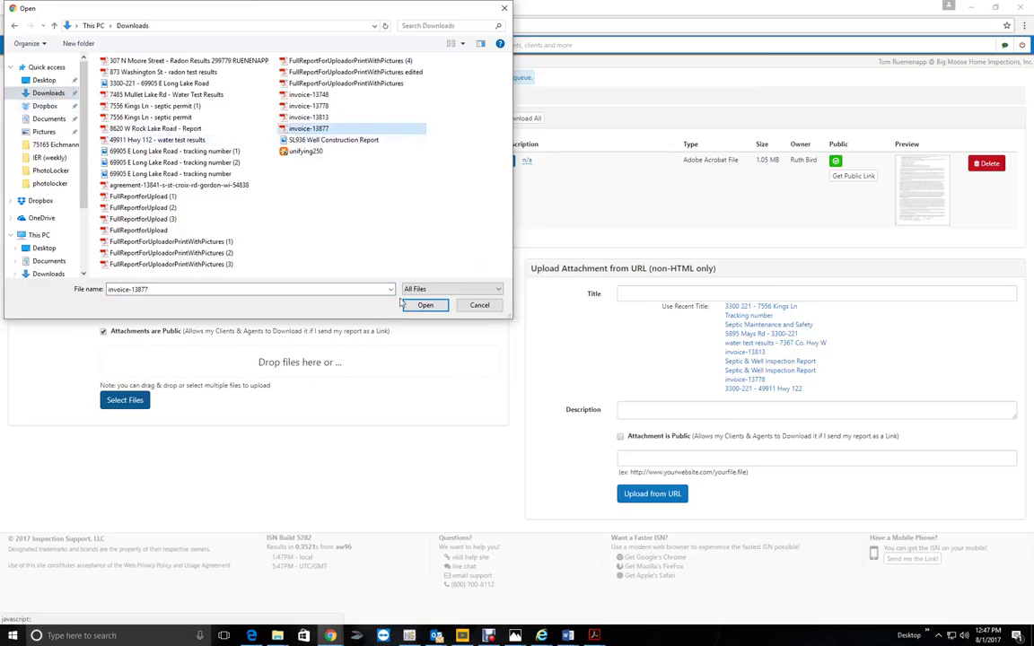
click(428, 307)
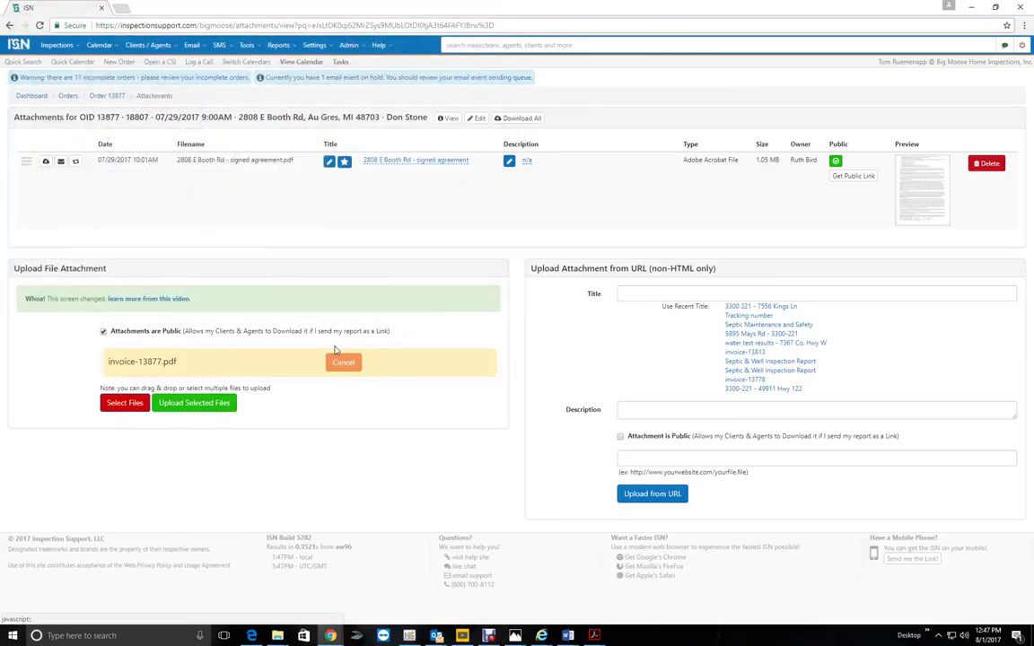
click(207, 404)
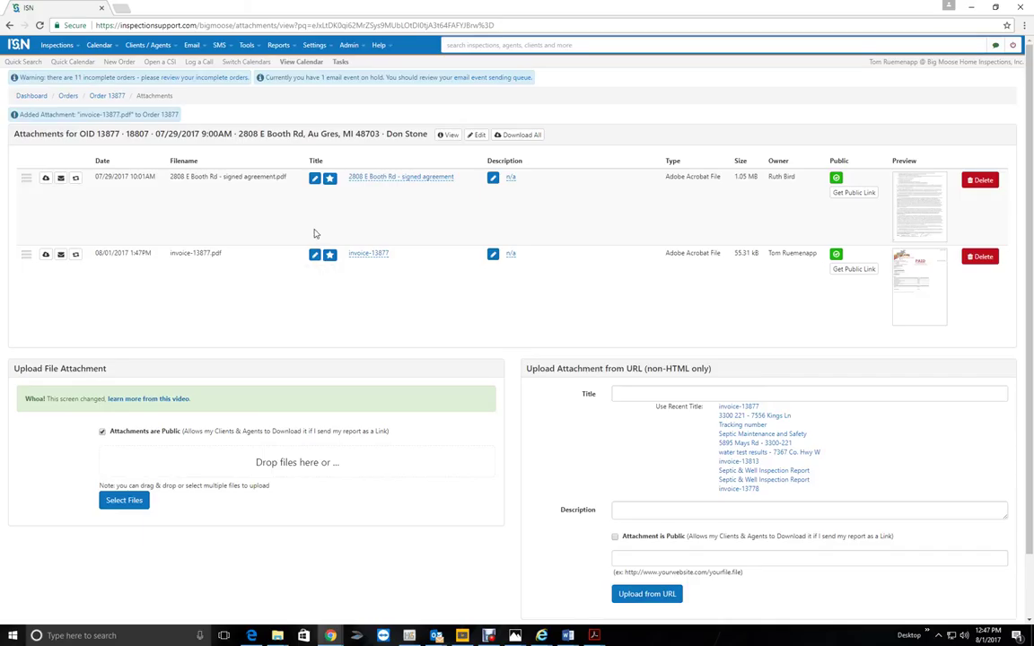
click(836, 179)
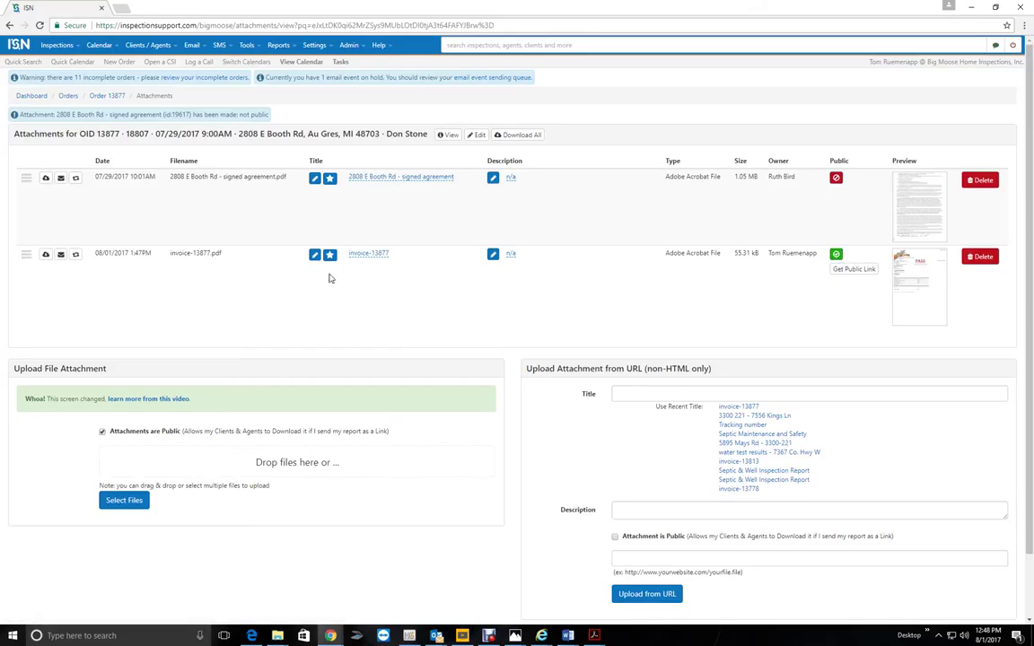
click(74, 62)
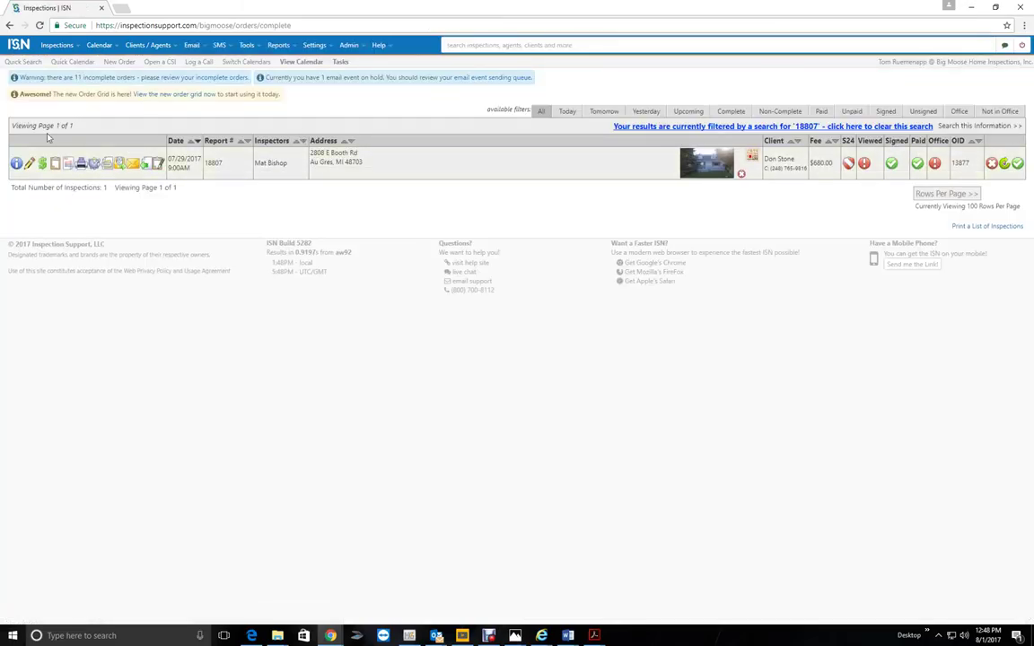
Email order 13877's inspection report to the client and buyer's agent, with no attachments.
click(131, 165)
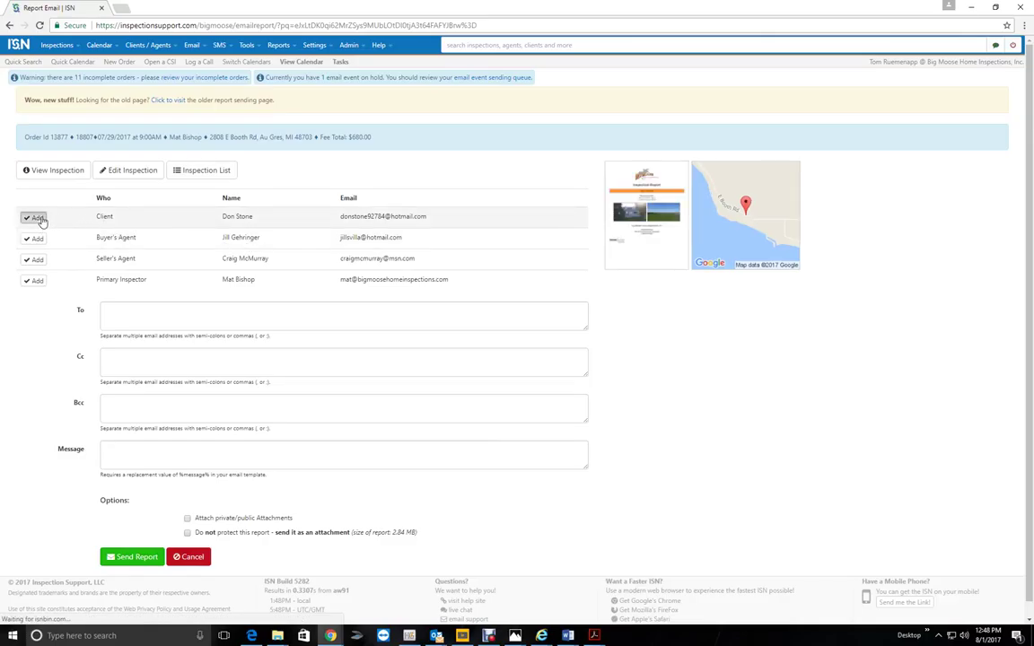
click(40, 219)
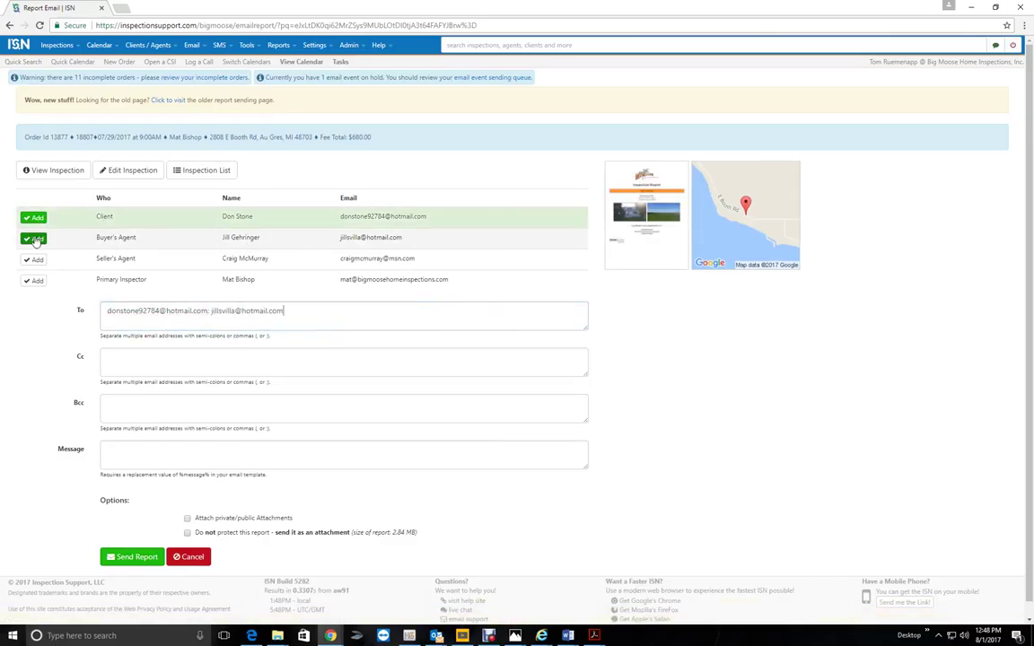
click(37, 239)
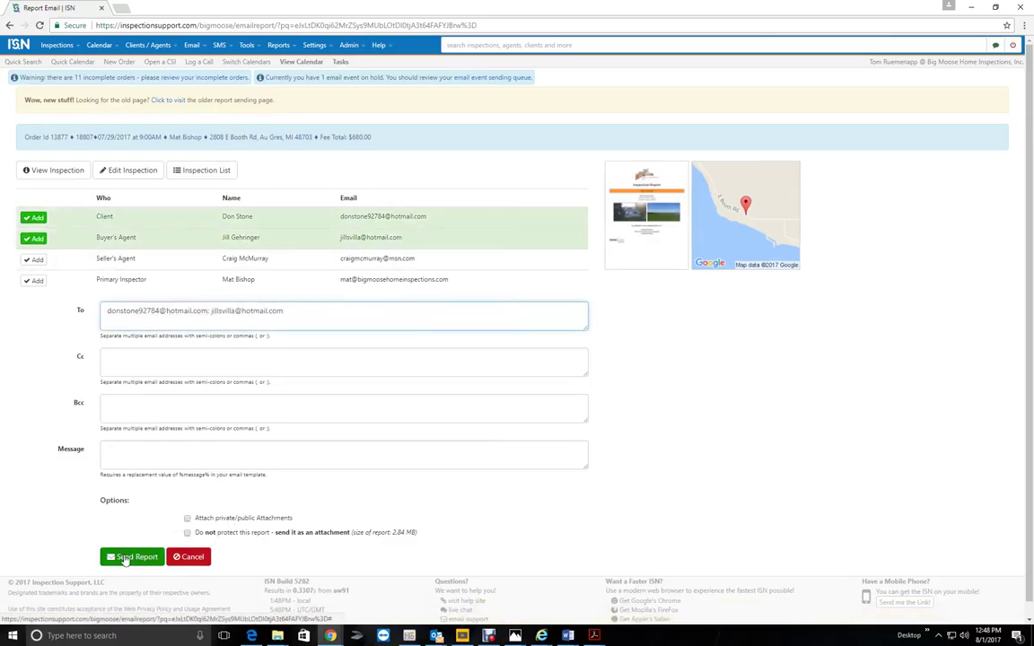
click(188, 519)
scroll(190, 524, down, 3)
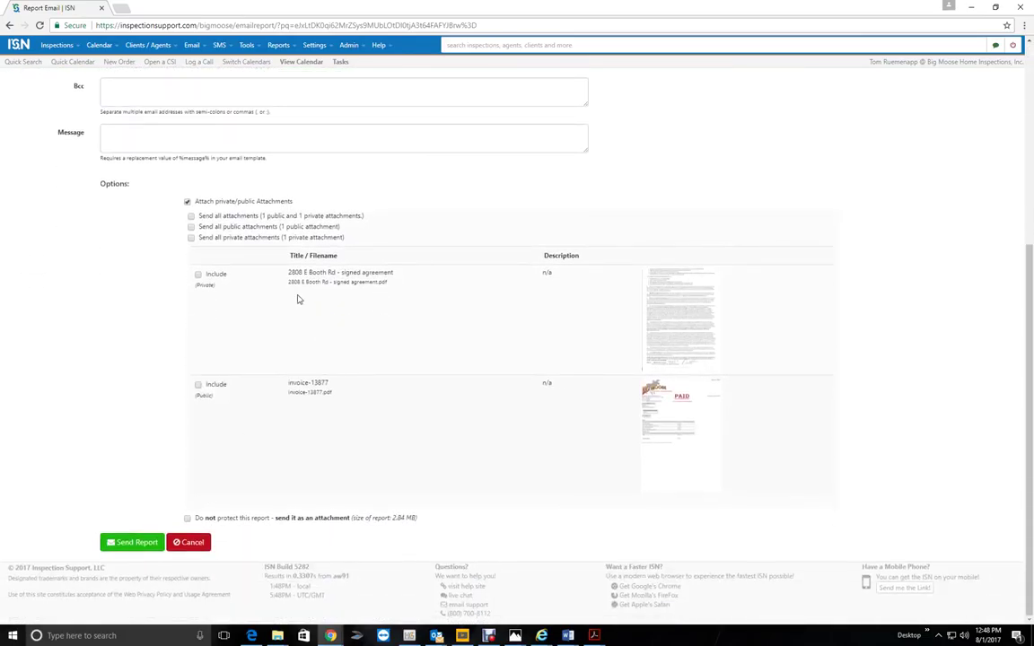
click(188, 202)
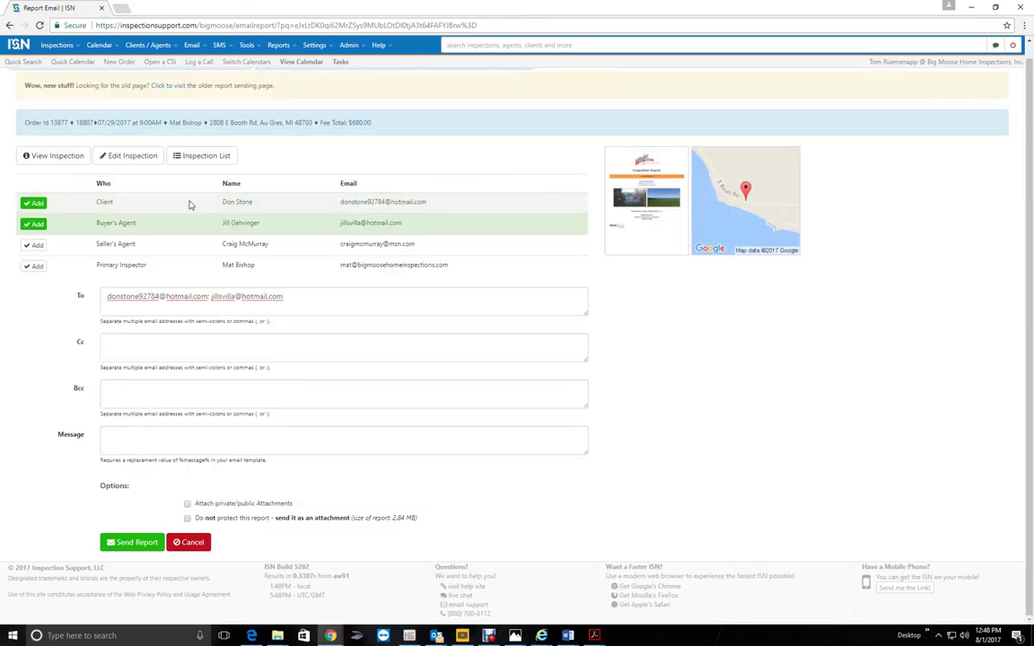
click(126, 545)
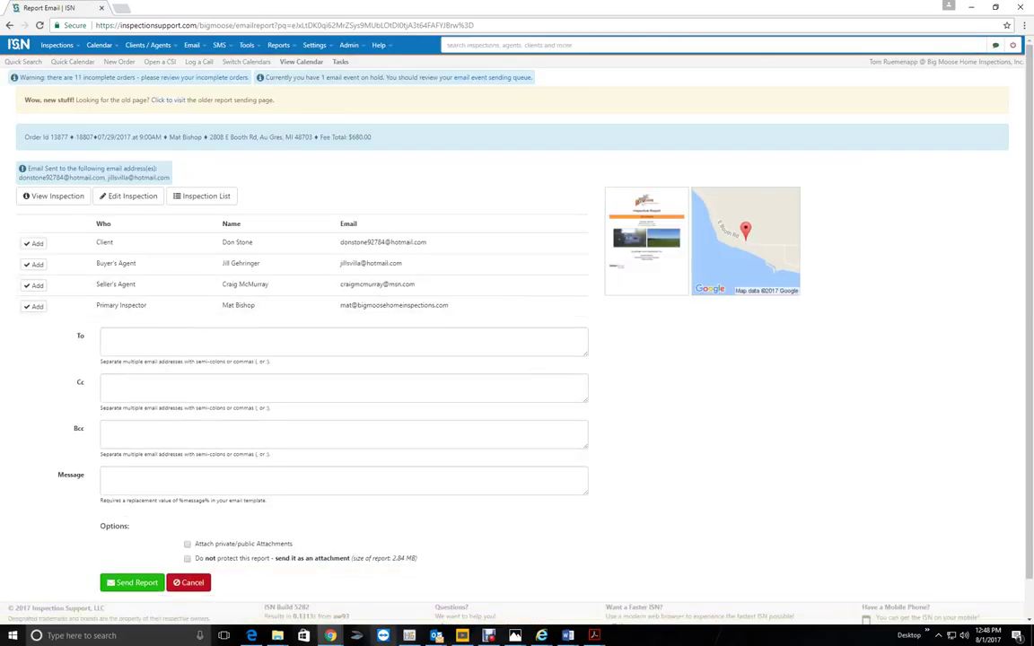
Switch to the HomeGauge report and sign in to HG Services.
click(409, 636)
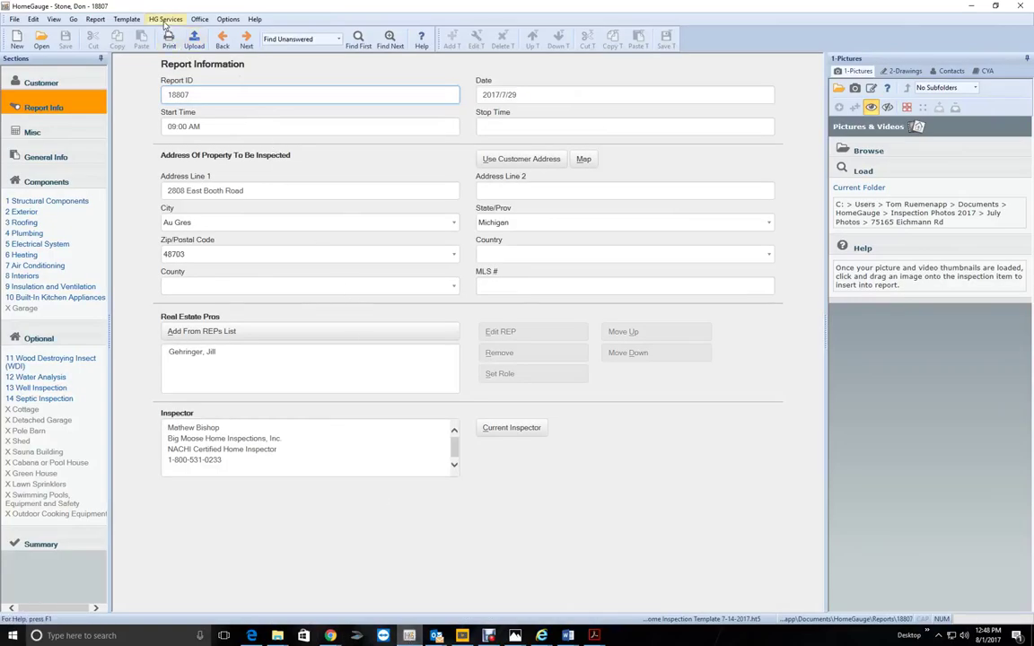
click(165, 19)
click(190, 33)
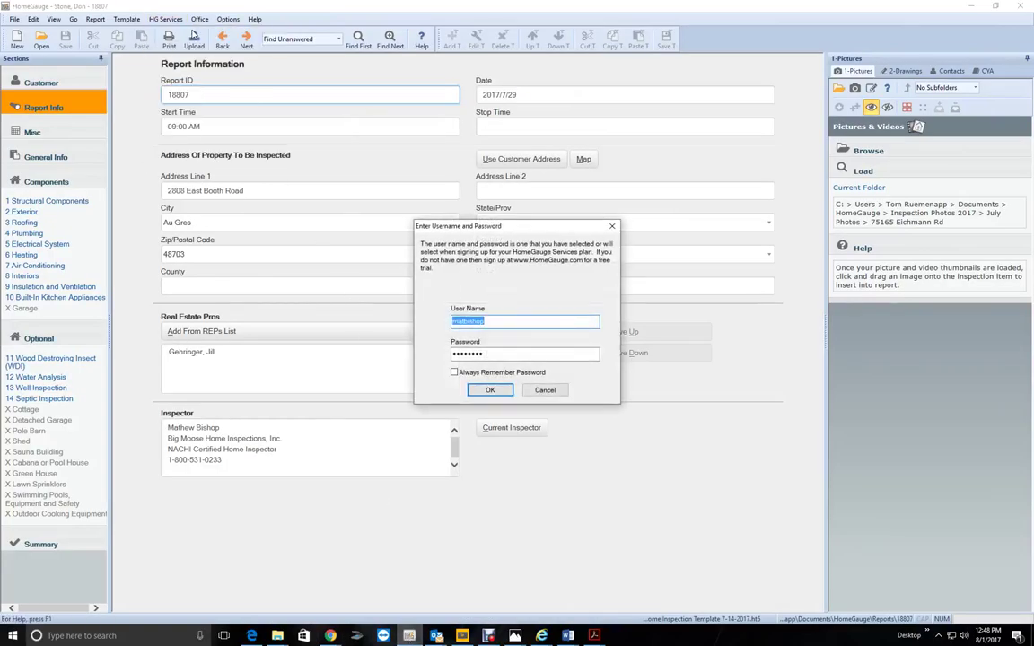
click(491, 389)
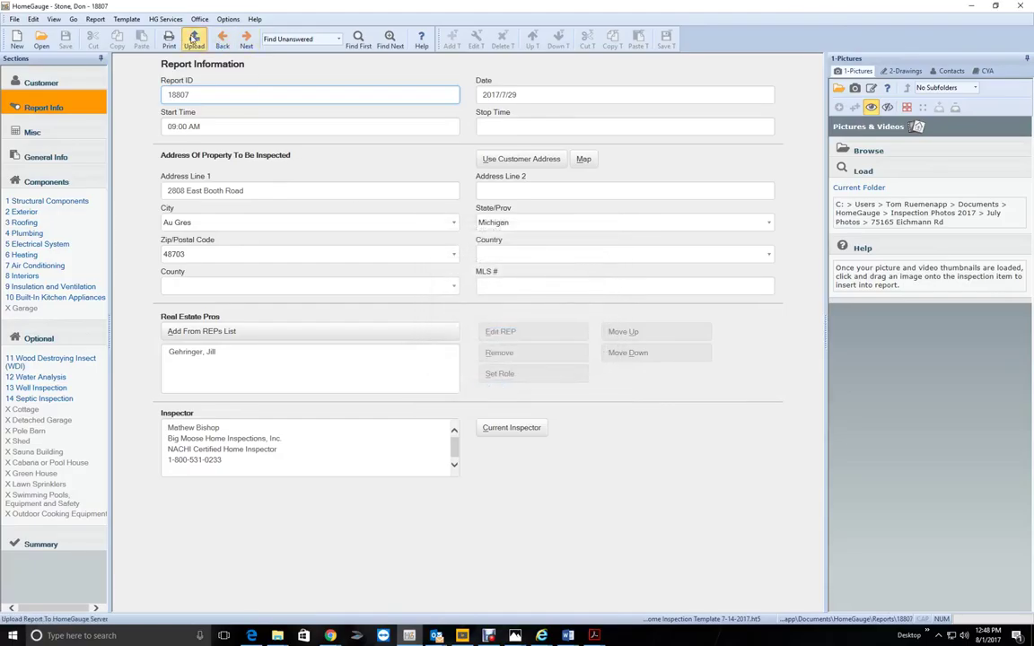
Start the upload, accepting auto-generated user names for the new client and agent accounts.
click(194, 40)
click(557, 342)
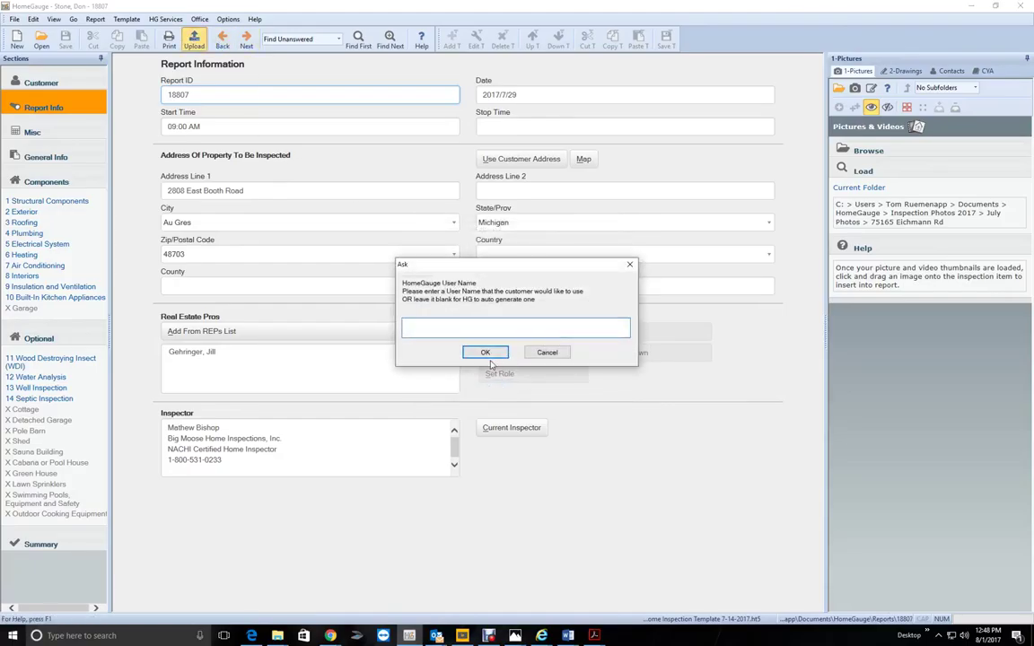
click(487, 352)
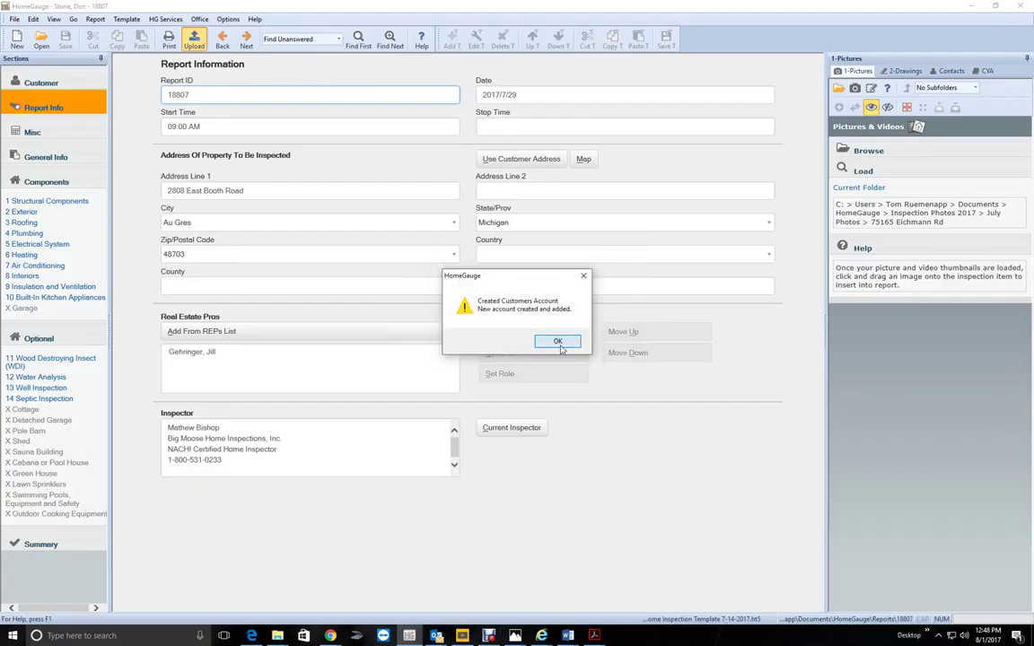
click(557, 342)
click(557, 342)
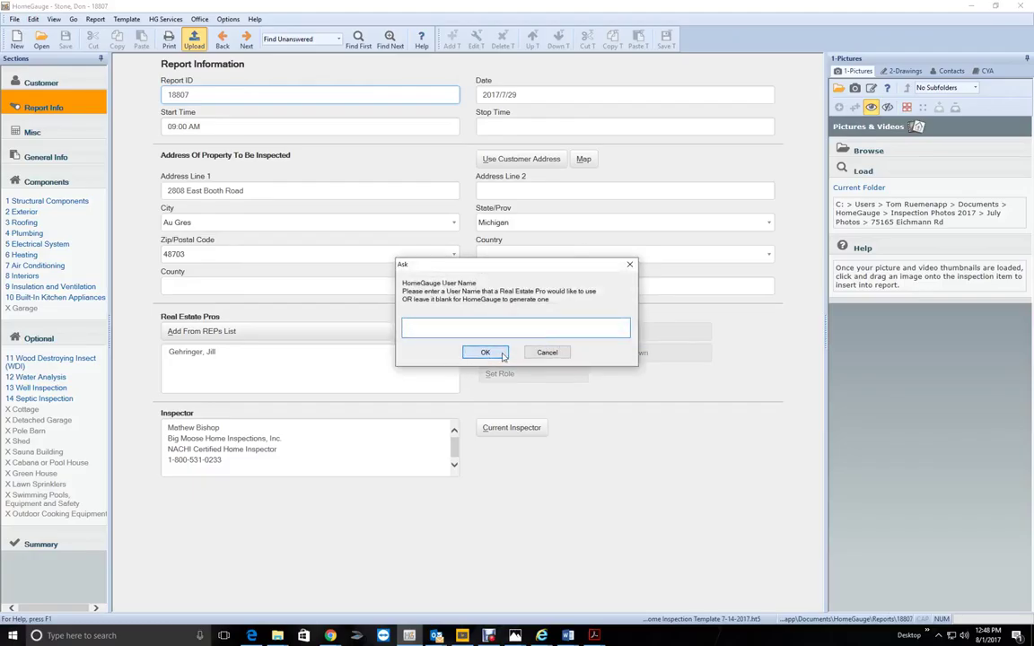
click(502, 354)
click(557, 342)
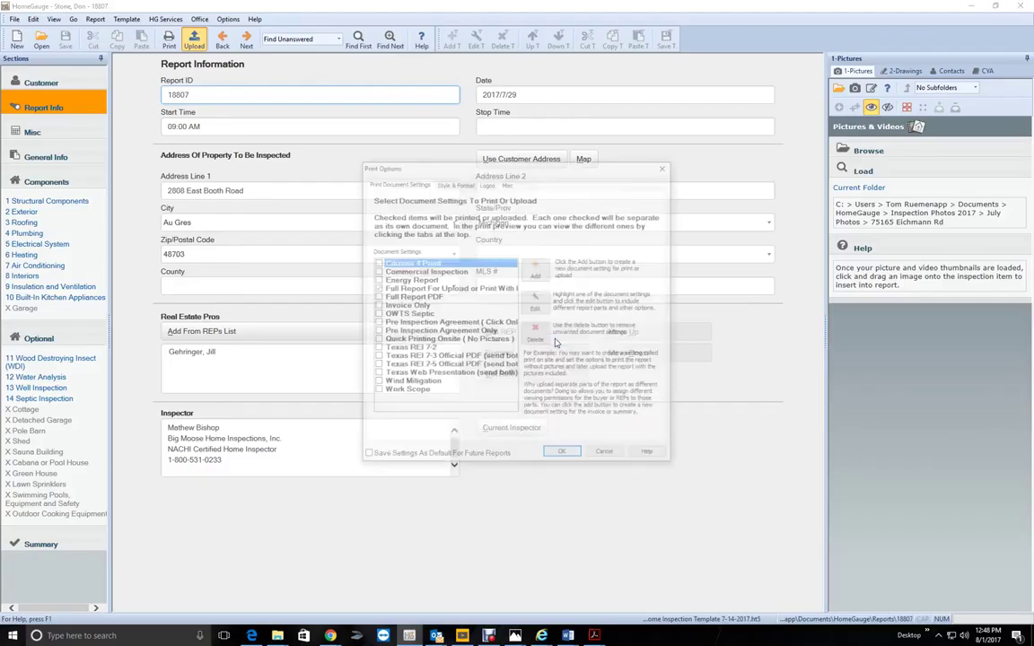
Upload the Full Report for Upload and send the notification emails now.
click(448, 288)
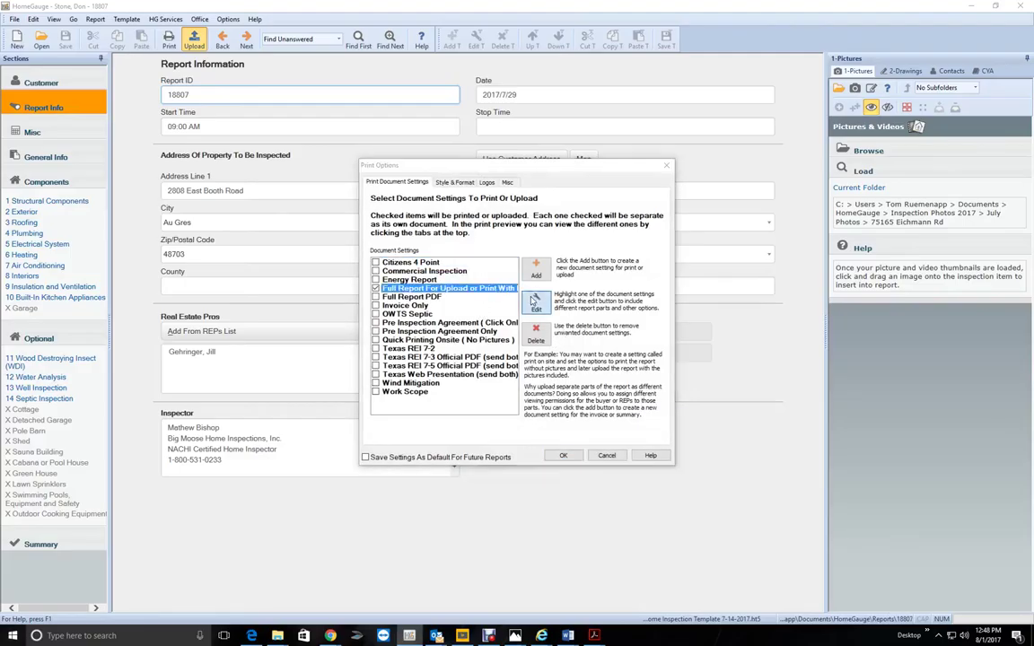
click(536, 303)
click(450, 179)
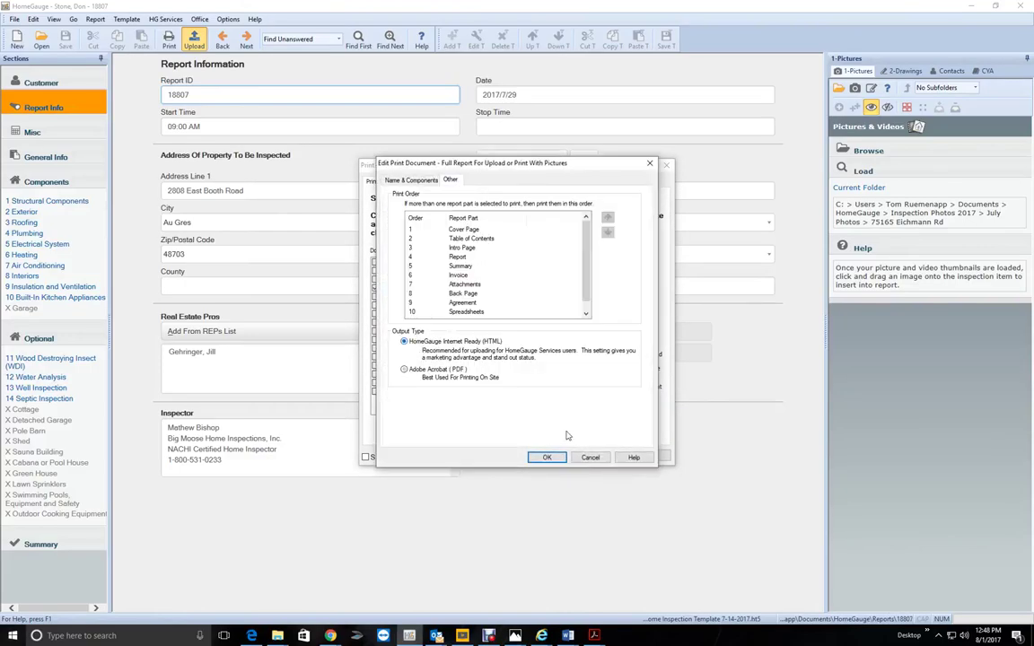
click(547, 457)
click(549, 455)
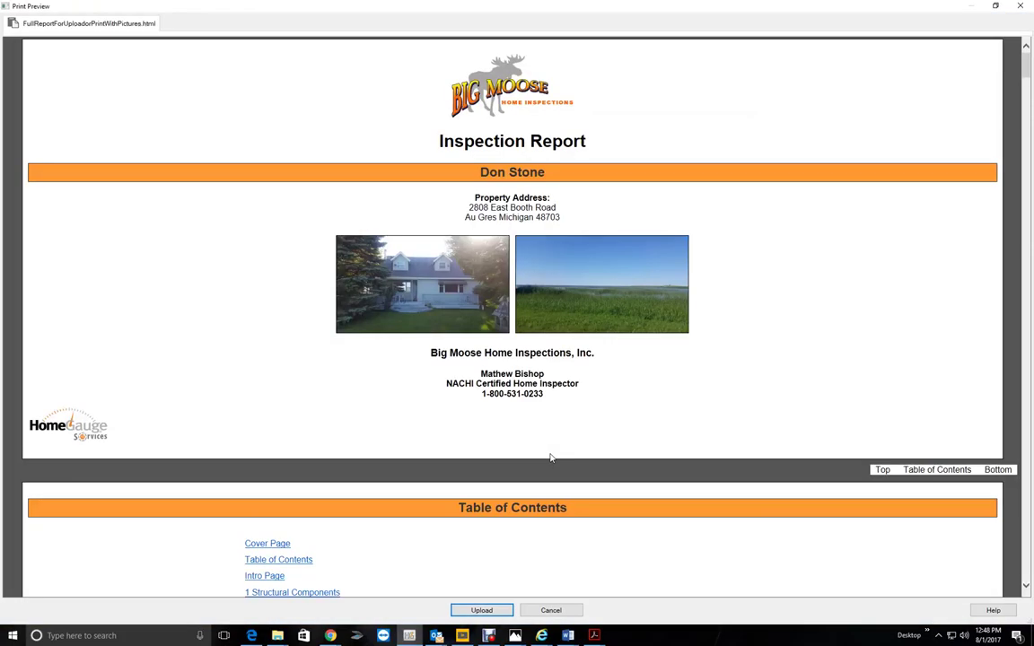
click(502, 609)
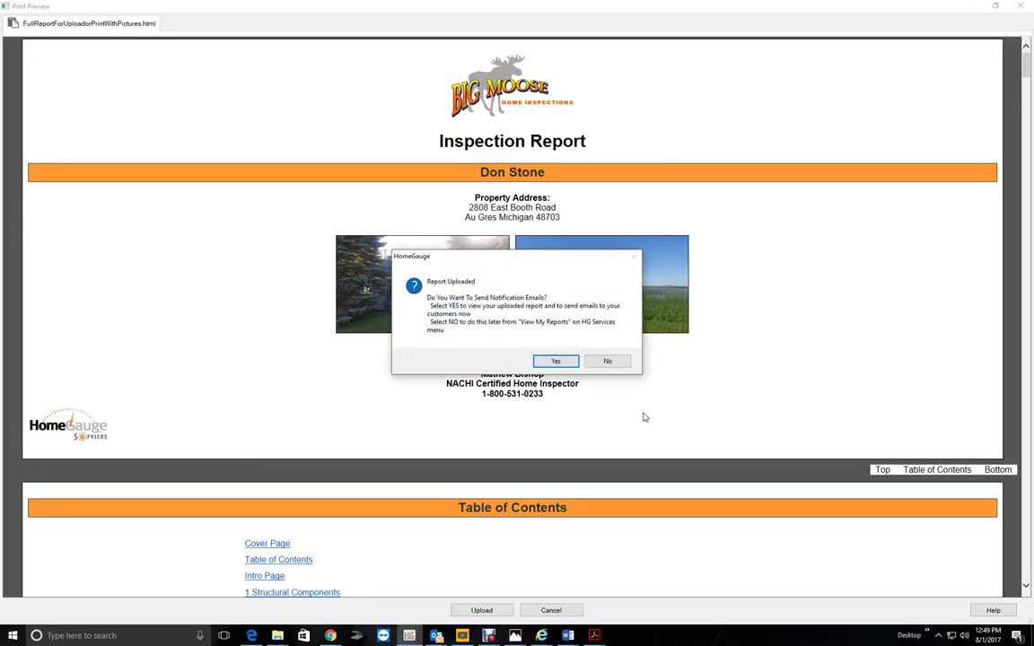
click(559, 361)
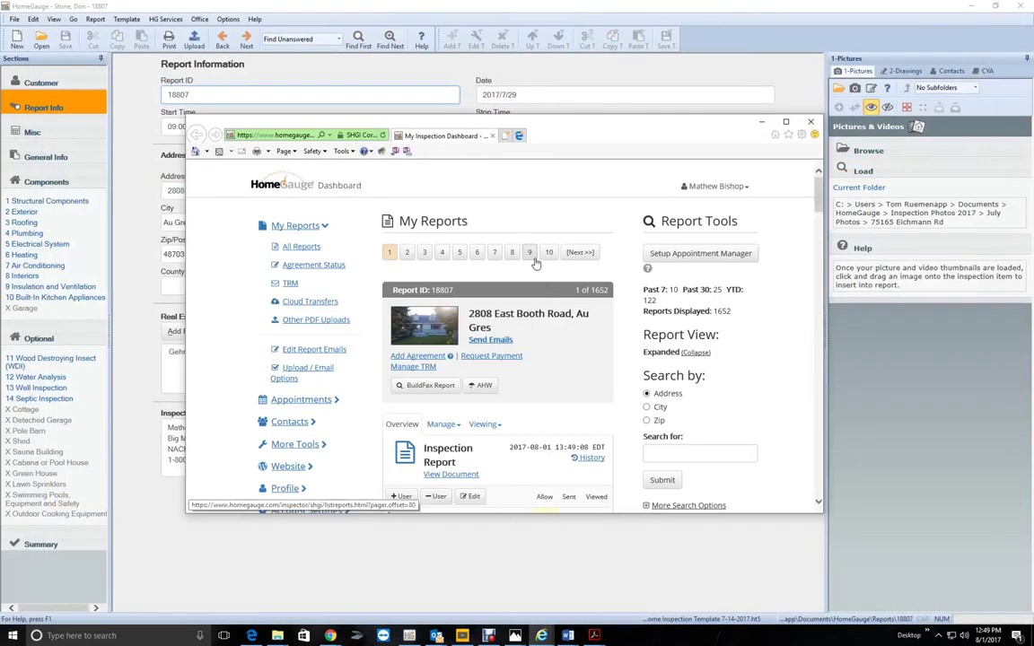
Send report 18807's Inspection Report notifications to both recipients with View and Forward enabled.
double_click(718, 122)
scroll(539, 224, down, 3)
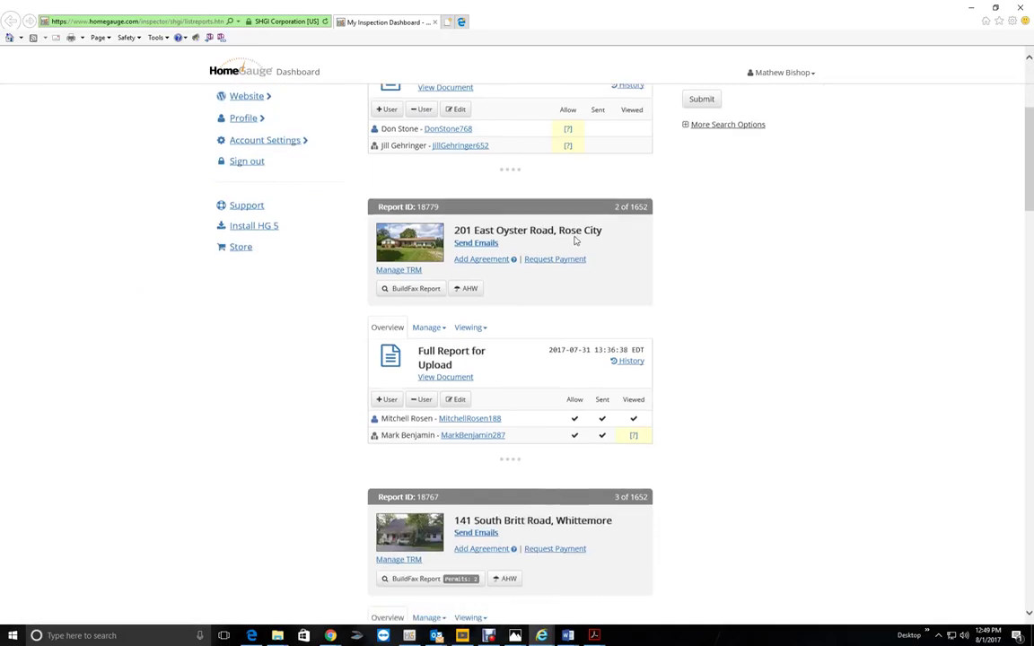
scroll(576, 241, up, 3)
click(481, 218)
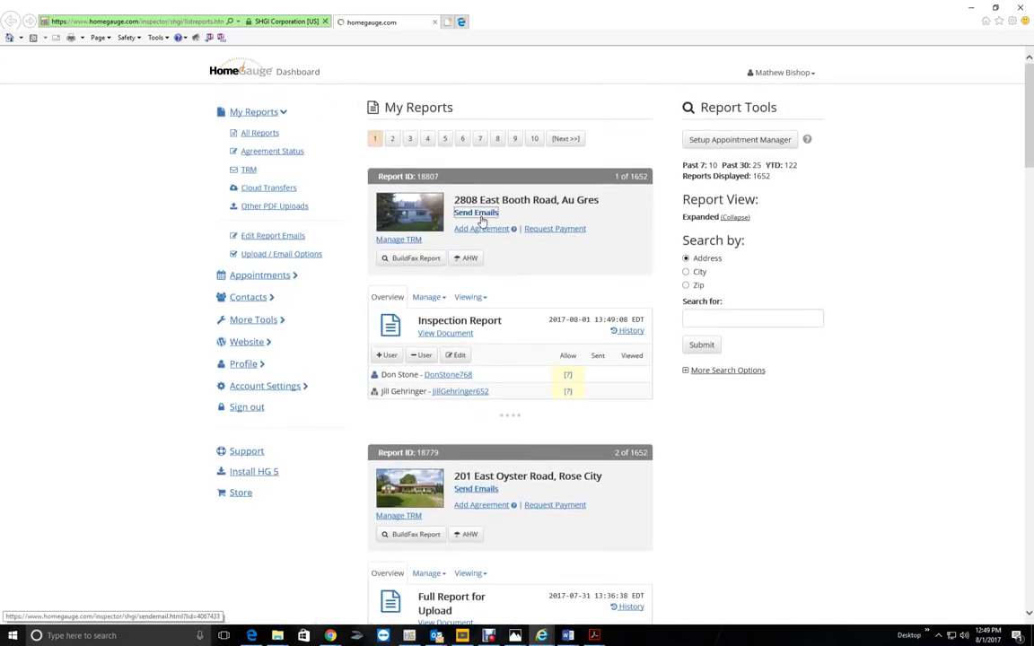
click(728, 188)
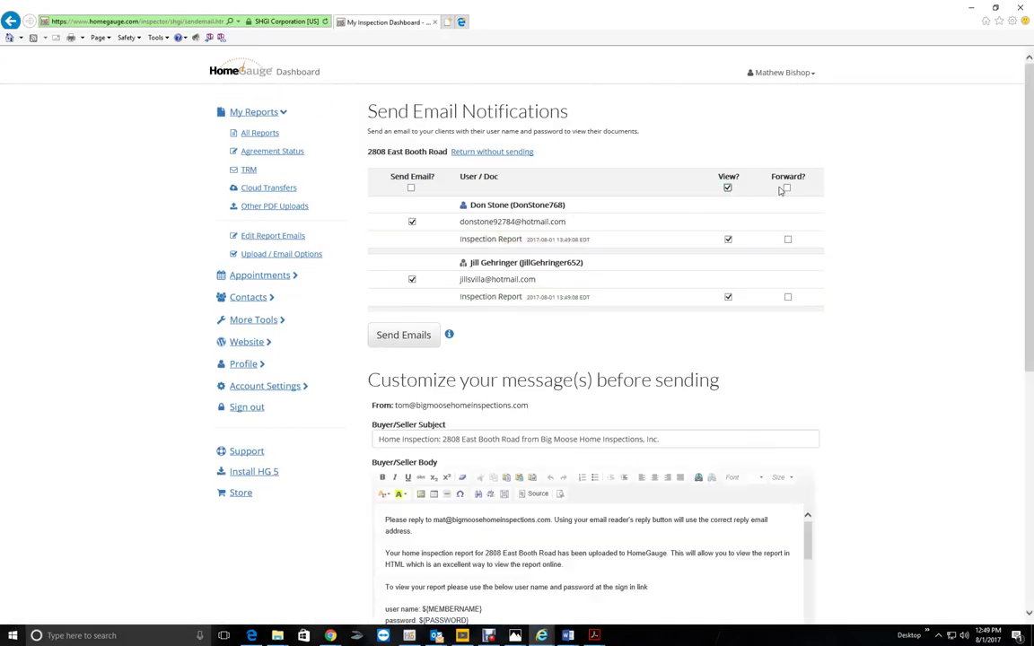
click(422, 335)
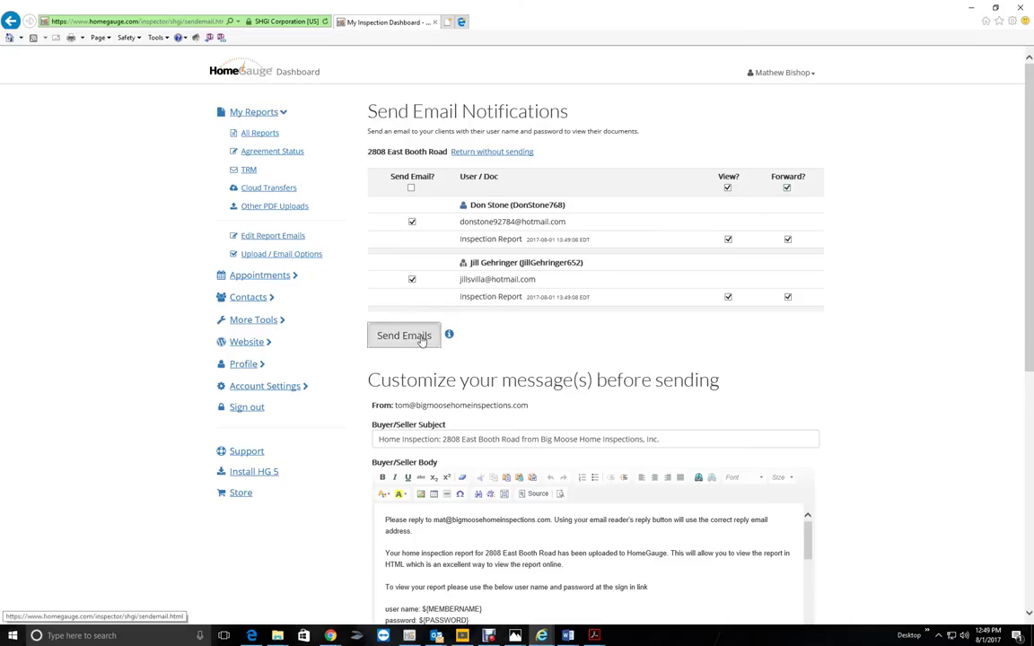